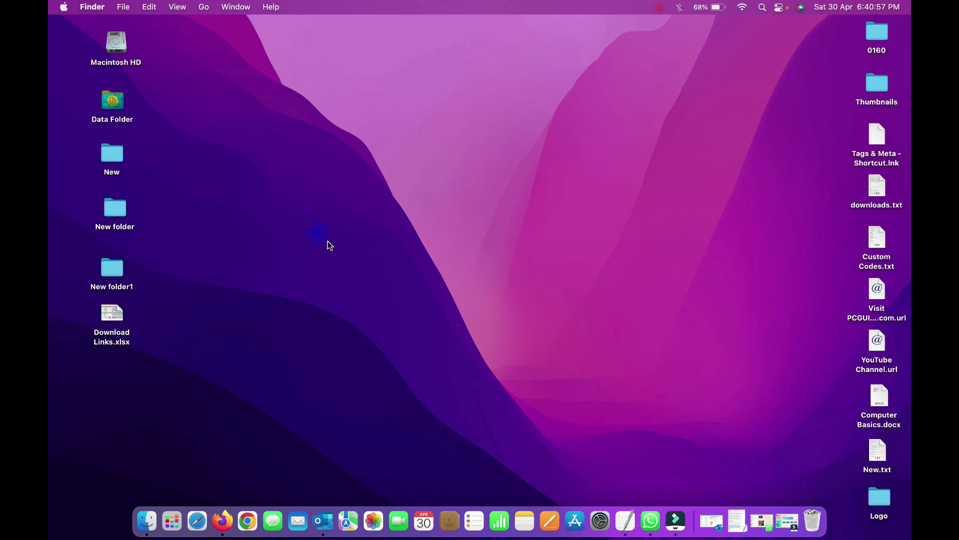
# - Open System Preferences from the Apple menu and go to the Sharing pane
pyautogui.click(68, 10)
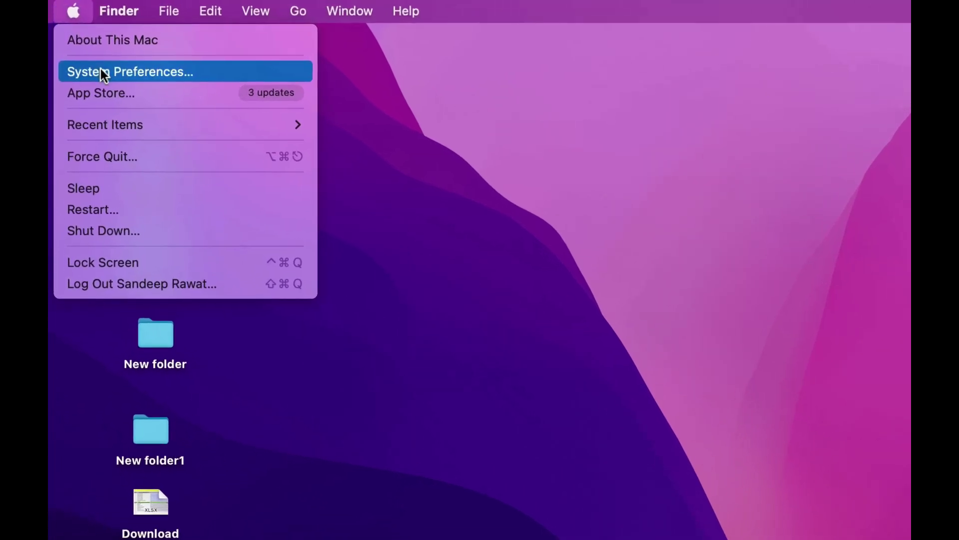
pyautogui.click(101, 68)
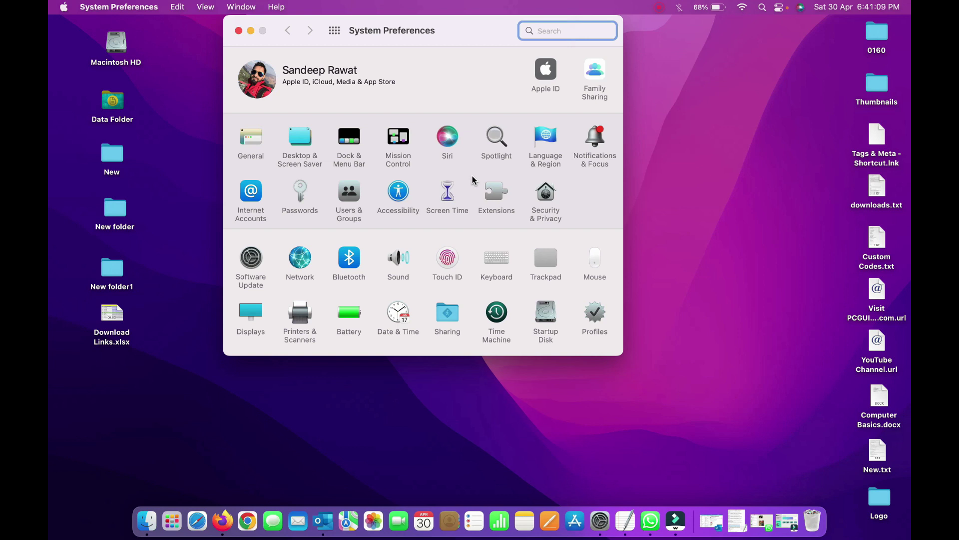
pyautogui.click(449, 317)
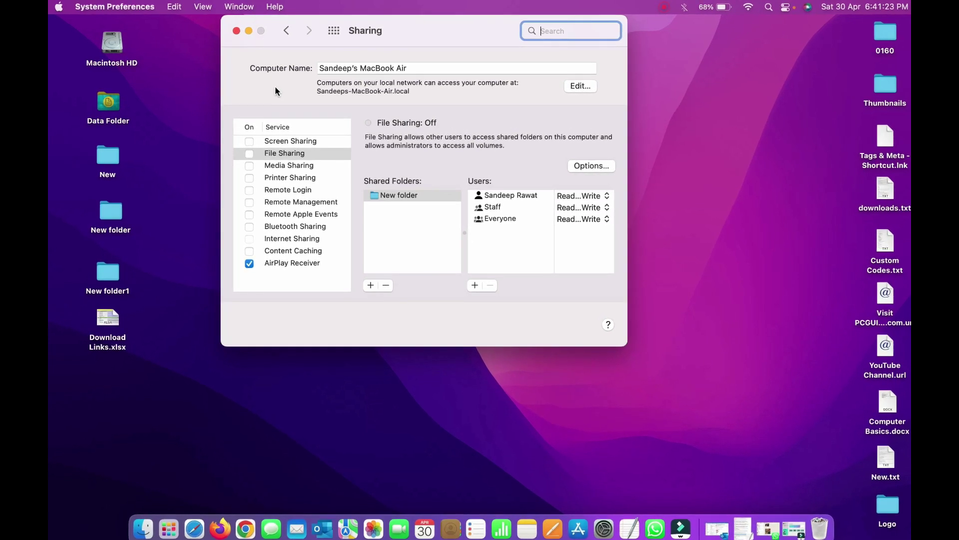
# - Turn on File Sharing and confirm SMB sharing for the user account in Options
pyautogui.click(248, 156)
pyautogui.click(245, 159)
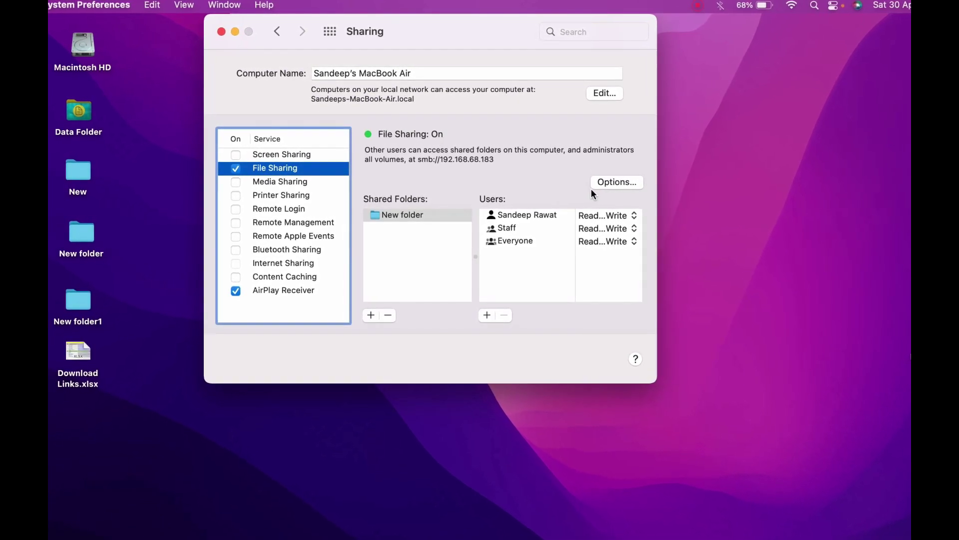
pyautogui.click(627, 189)
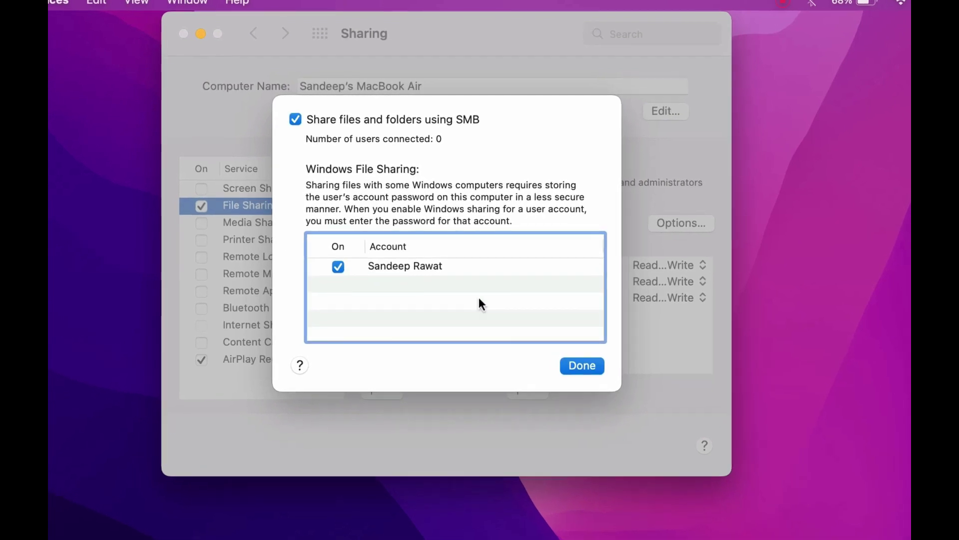
pyautogui.click(595, 374)
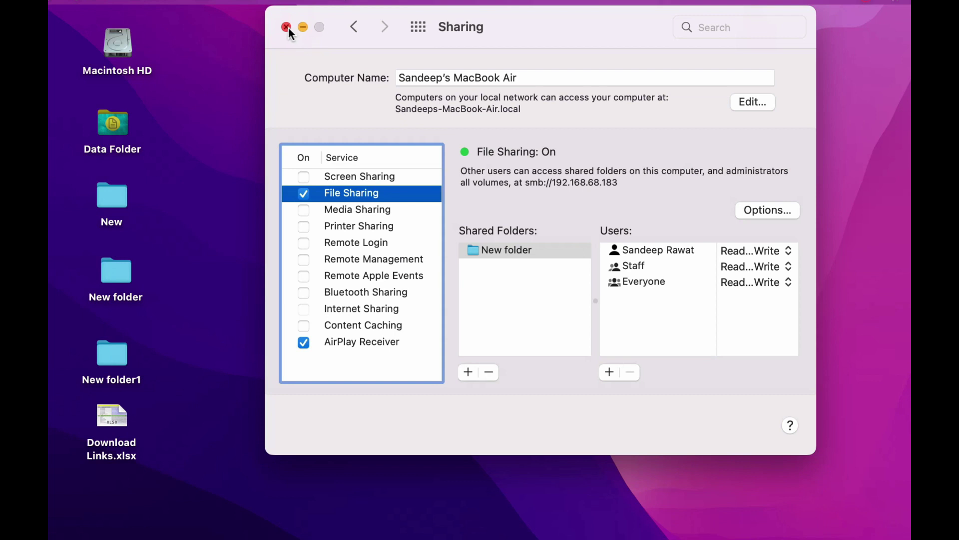
# - Close the Mac's Sharing preferences window
pyautogui.click(287, 27)
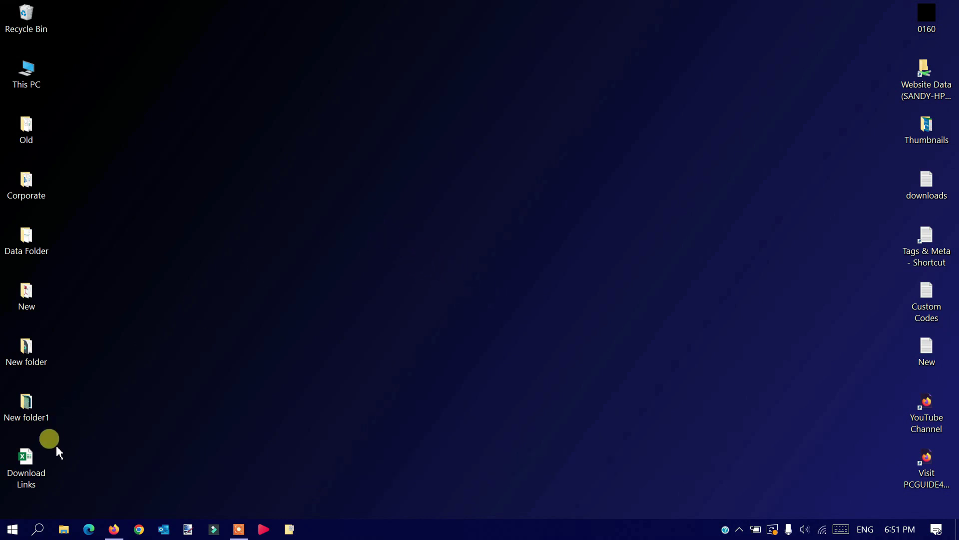
# - Open Network and Sharing Center from Settings > Network & Internet
pyautogui.click(11, 535)
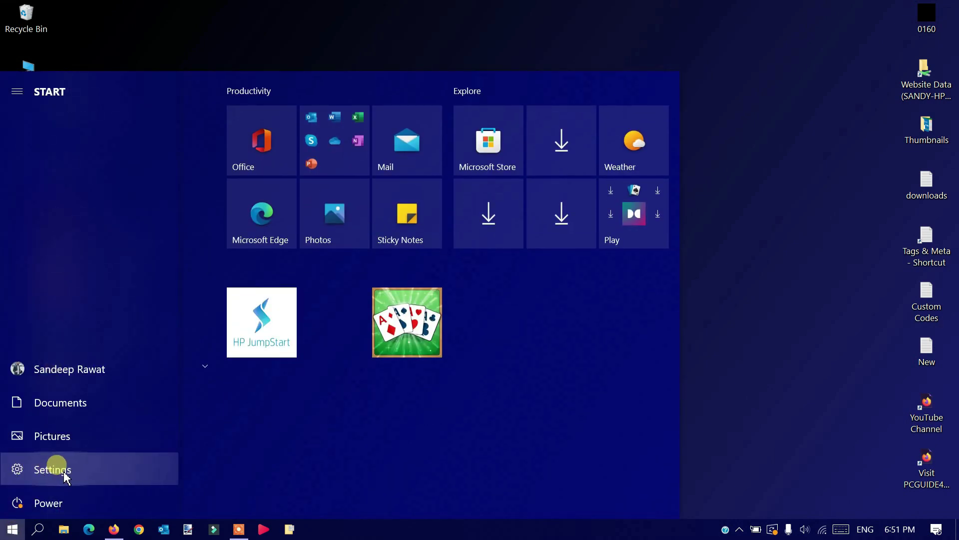
pyautogui.click(53, 470)
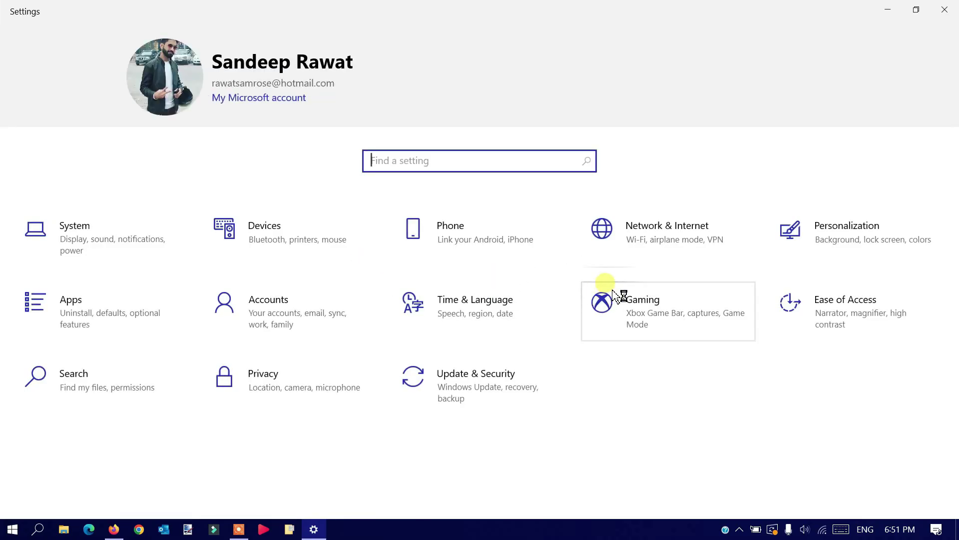
pyautogui.click(665, 241)
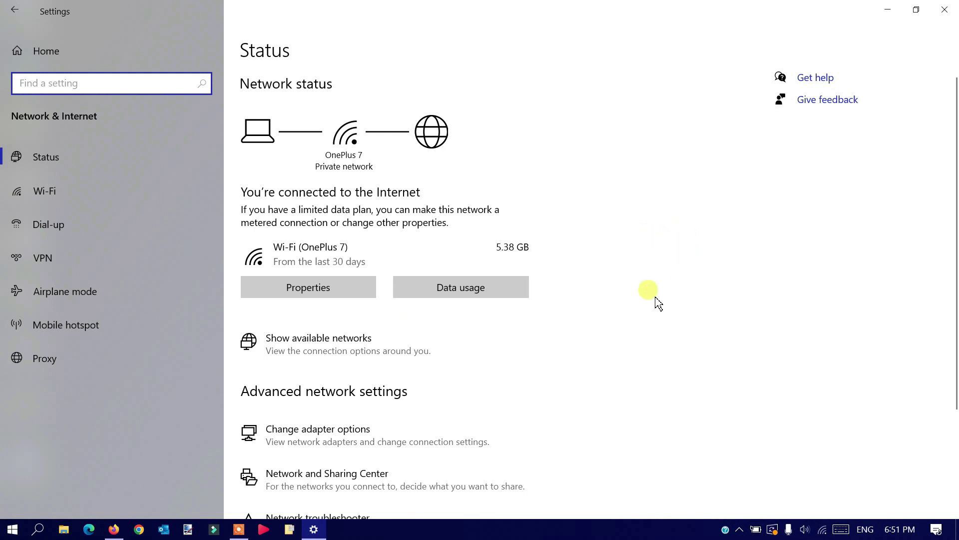
pyautogui.scroll(-3, 658, 303)
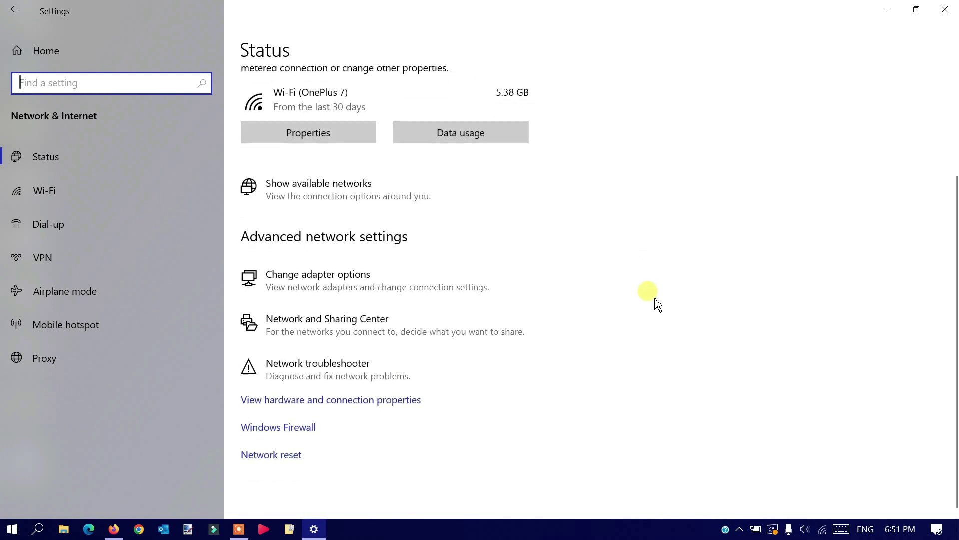
pyautogui.click(392, 332)
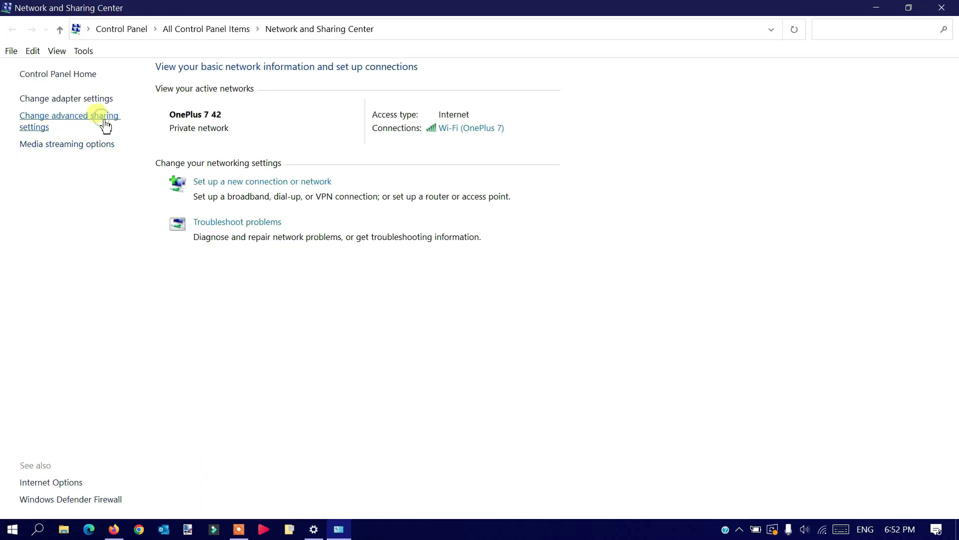
# - Confirm network discovery and file and printer sharing are on for the Private profile, then close
pyautogui.click(104, 121)
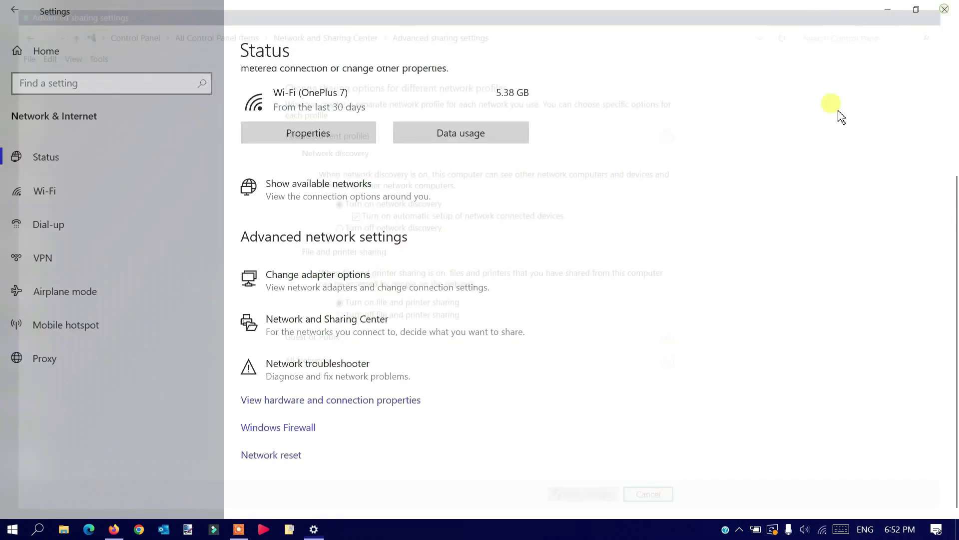
pyautogui.click(946, 13)
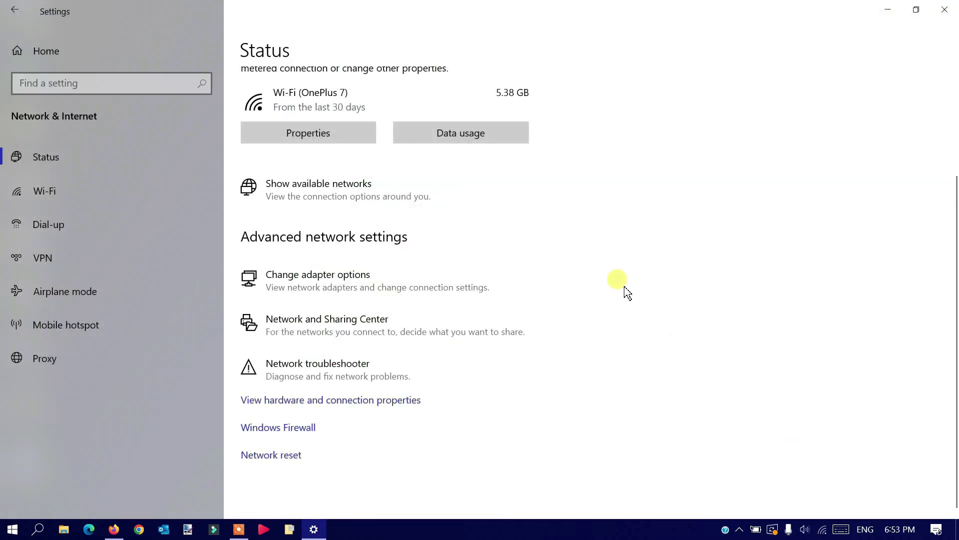
# - Close the Settings window and refresh the desktop
pyautogui.click(945, 10)
pyautogui.rightClick(606, 285)
pyautogui.click(449, 326)
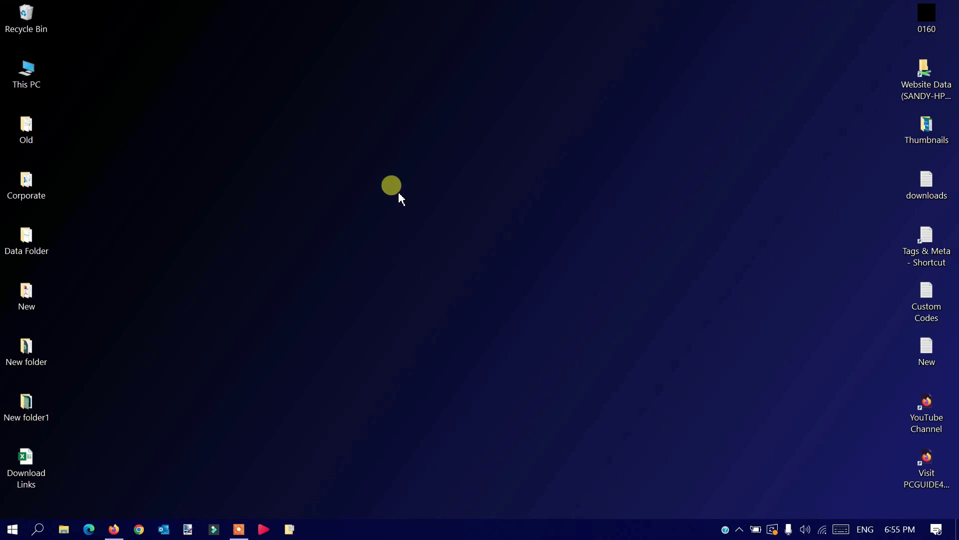
# - Create a new desktop folder named 'Share Win 2 Mac'
pyautogui.rightClick(397, 192)
pyautogui.moveTo(452, 335)
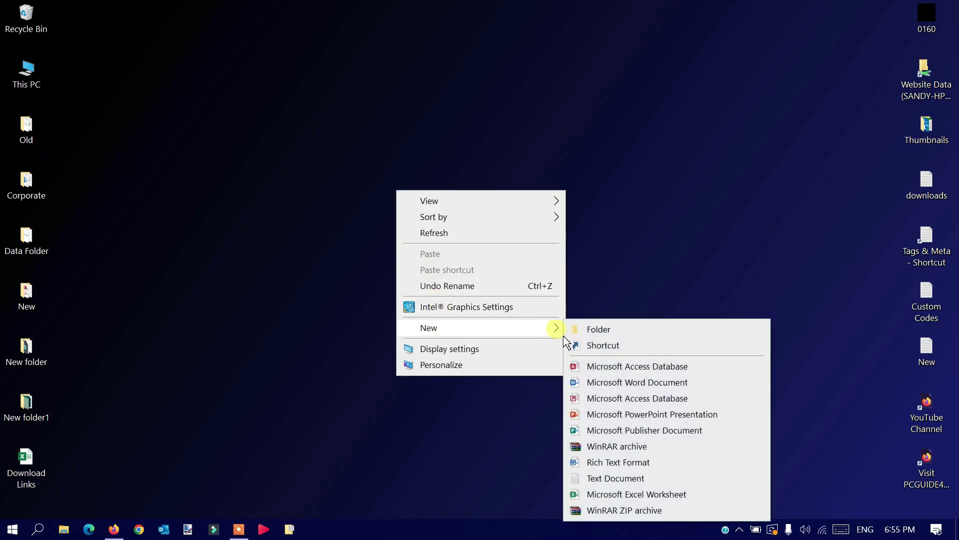
pyautogui.click(600, 333)
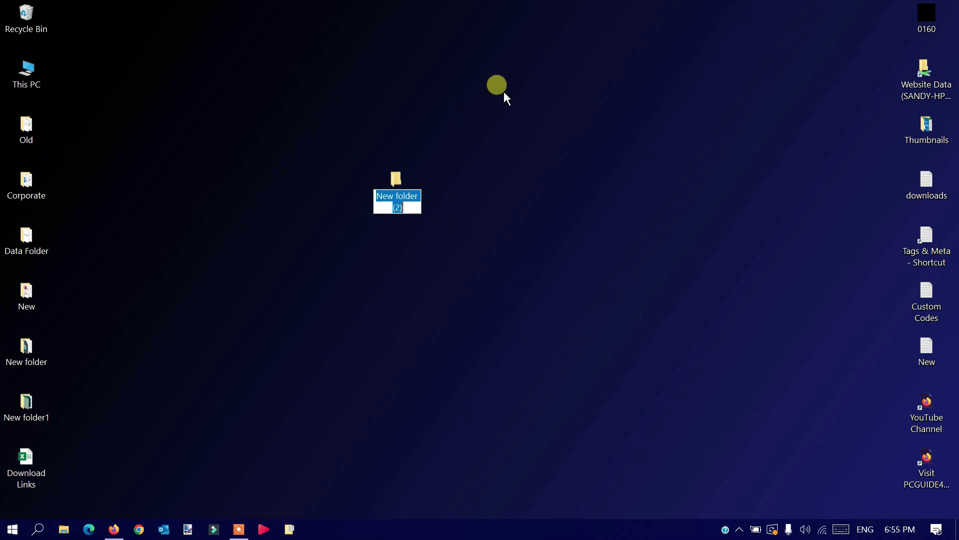
pyautogui.write('Share')
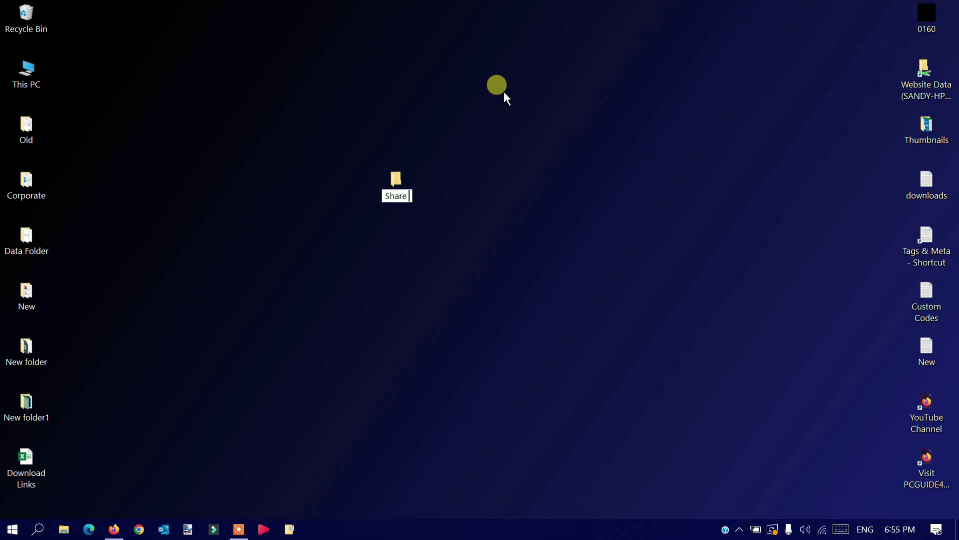
pyautogui.write(' Win 2 ')
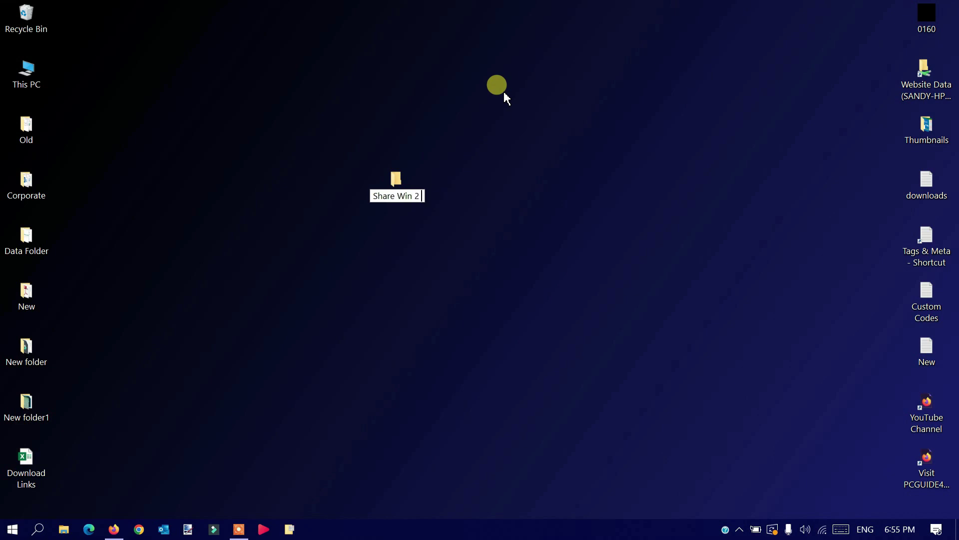
pyautogui.write('MAc')
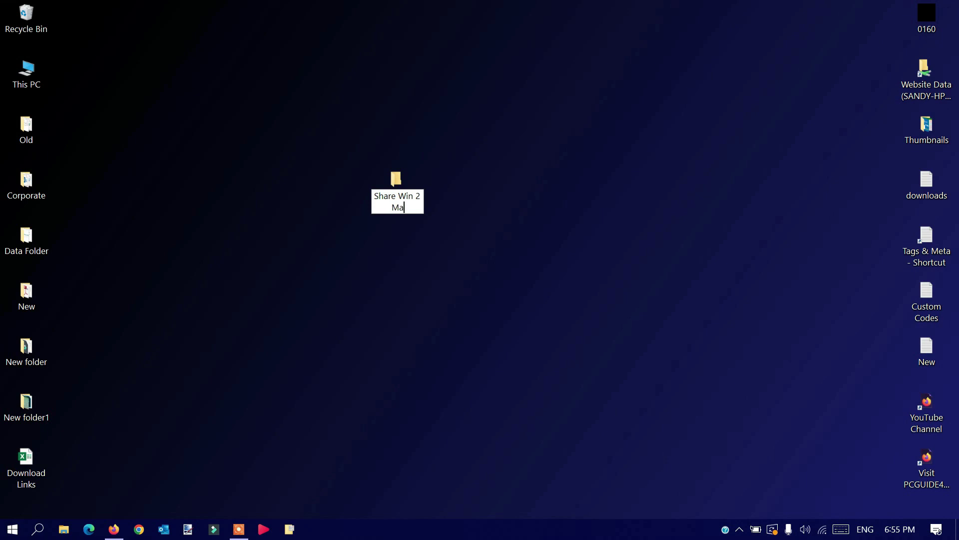
pyautogui.click(518, 224)
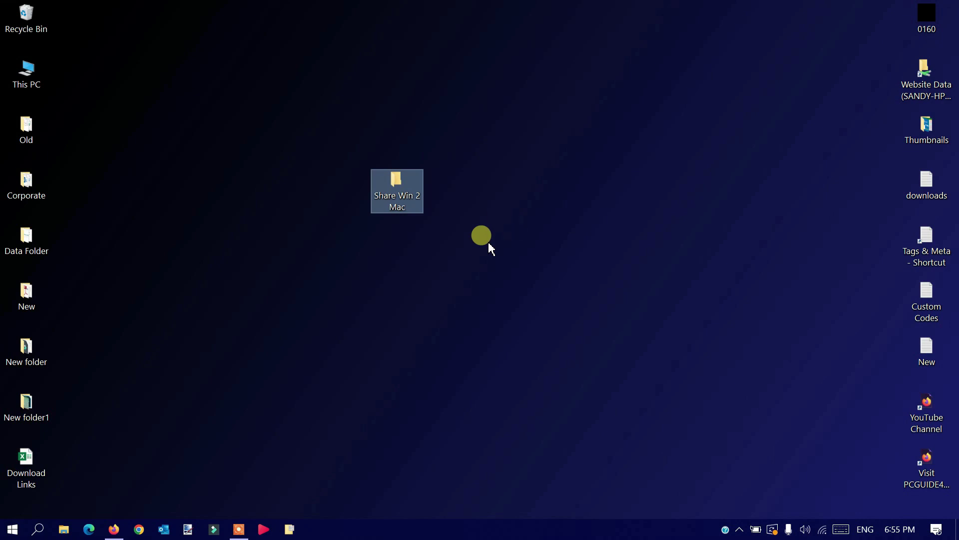
# - In the folder's Properties, open Advanced Sharing and tick Share this folder
pyautogui.rightClick(411, 176)
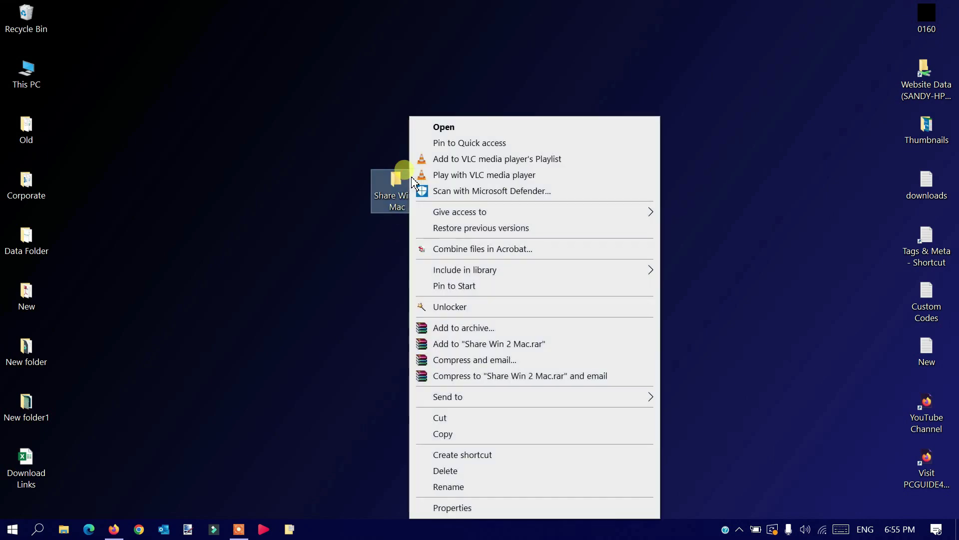
pyautogui.click(492, 508)
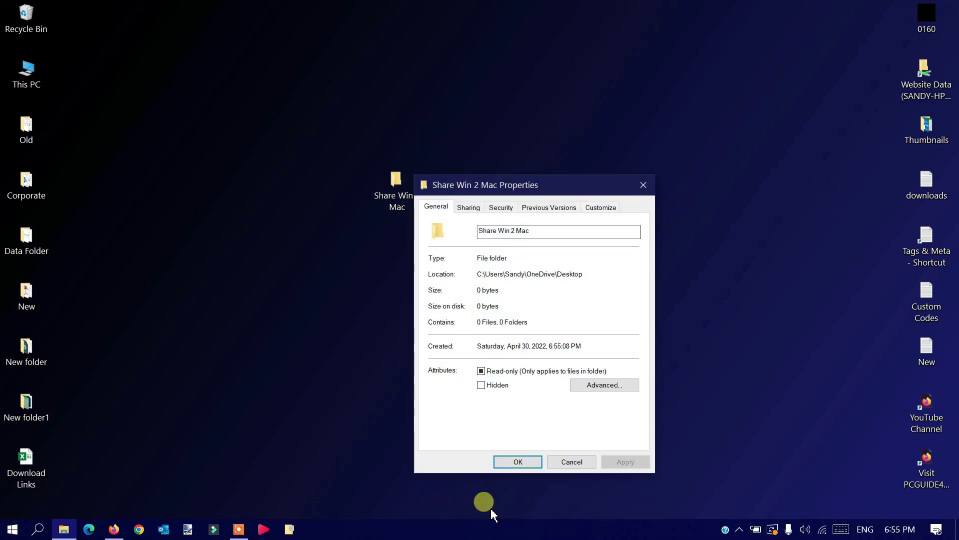
pyautogui.moveTo(495, 189); pyautogui.dragTo(499, 157)
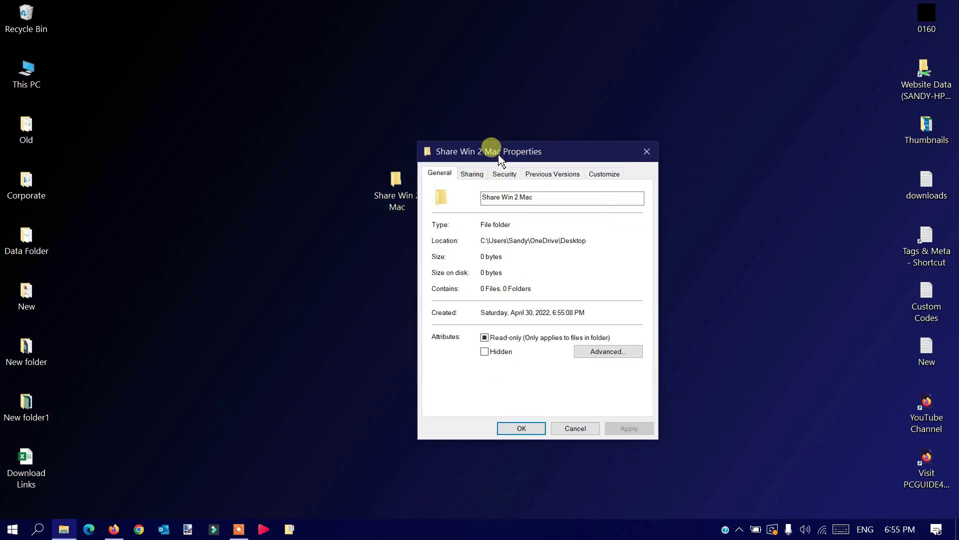
pyautogui.click(473, 174)
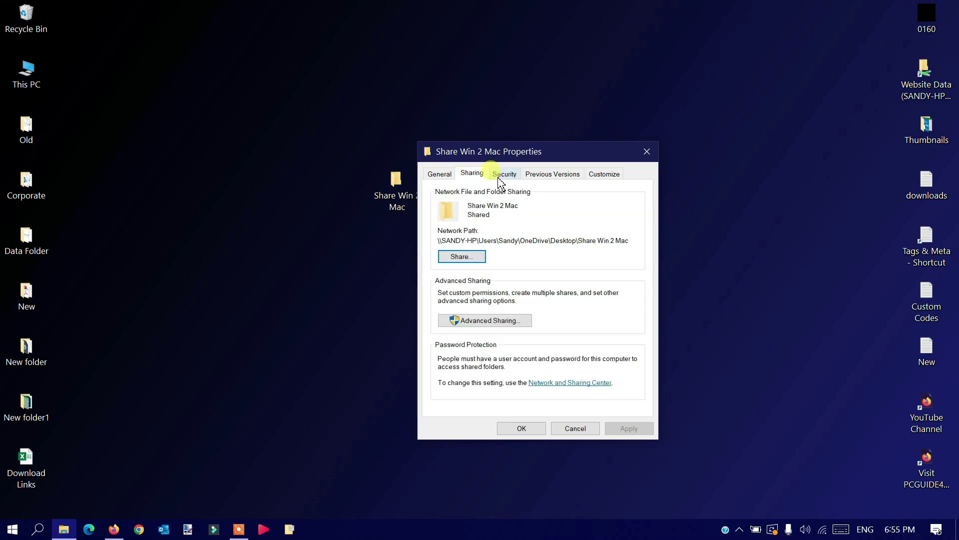
pyautogui.click(502, 320)
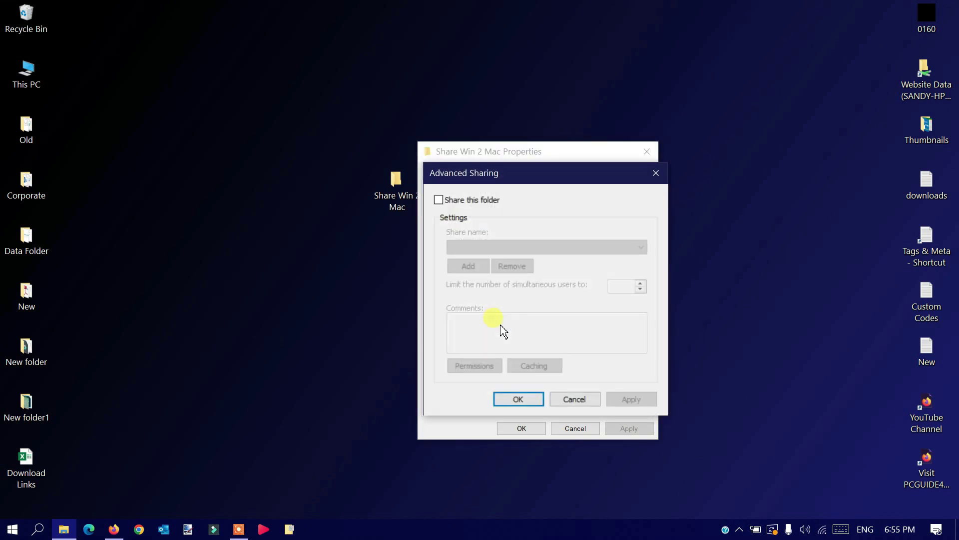
pyautogui.click(442, 203)
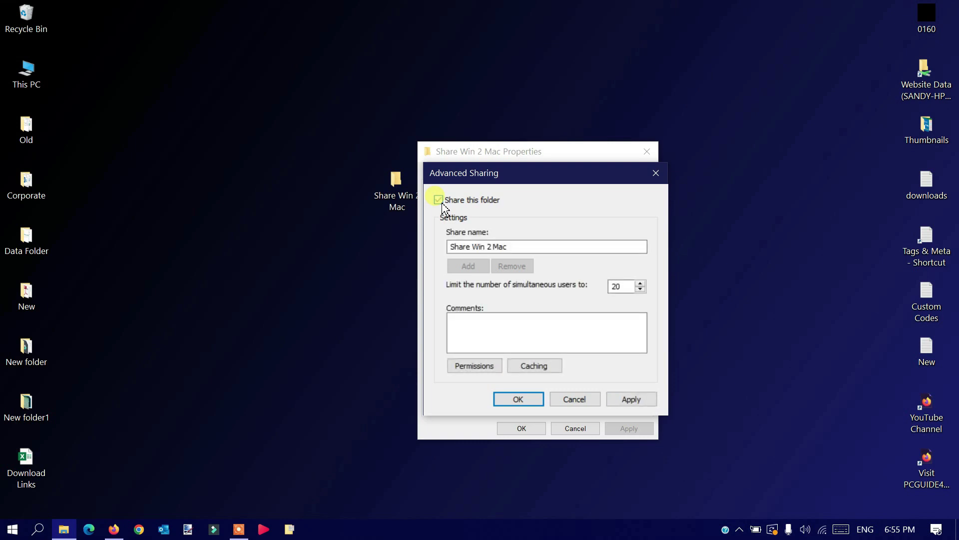
pyautogui.click(497, 247)
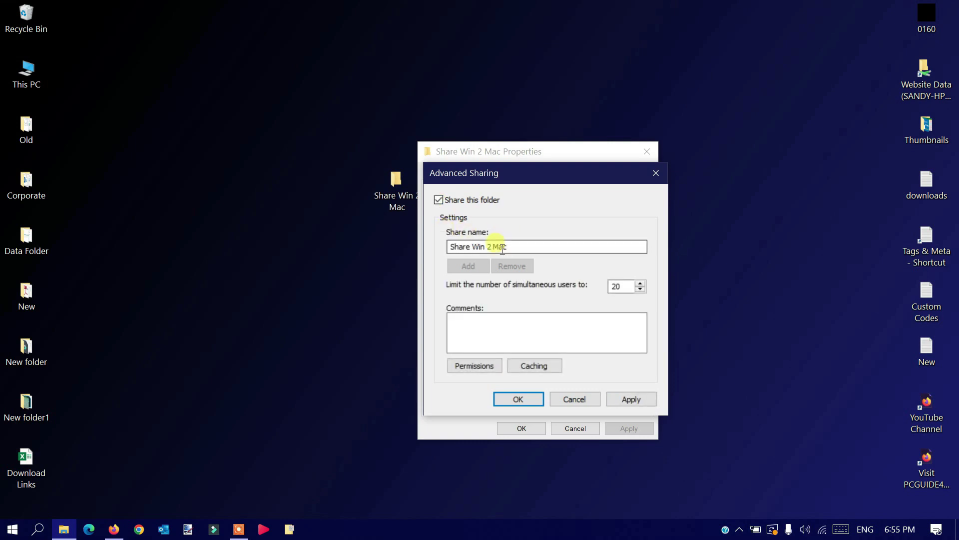
pyautogui.moveTo(451, 246); pyautogui.dragTo(515, 250)
pyautogui.click(519, 249)
# - Allow Everyone Full Control in the share permissions and apply the advanced sharing settings
pyautogui.click(488, 370)
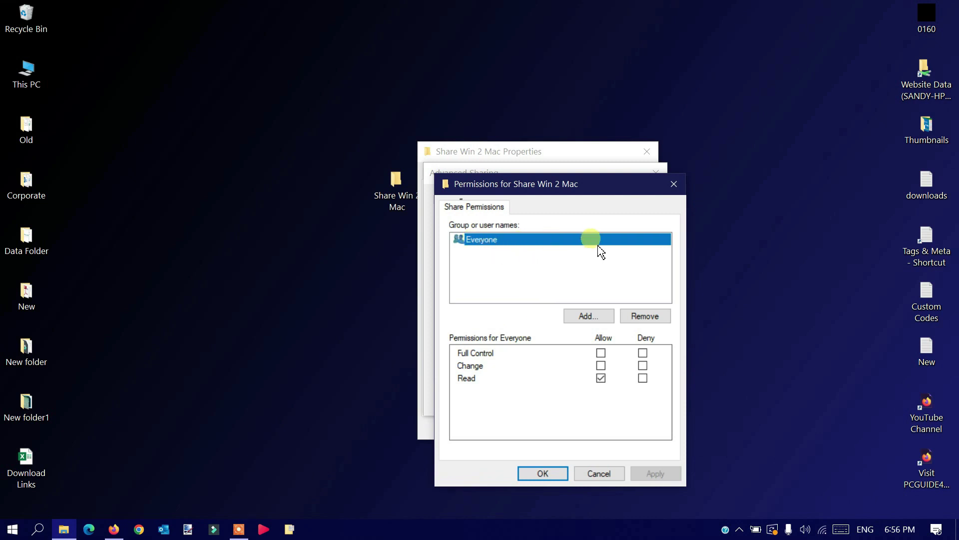
pyautogui.click(604, 354)
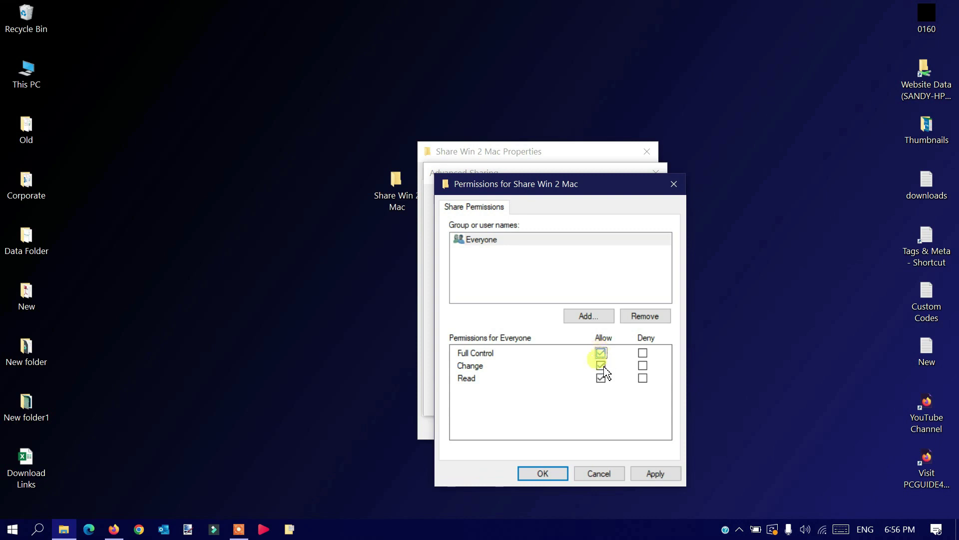
pyautogui.click(654, 475)
pyautogui.click(542, 474)
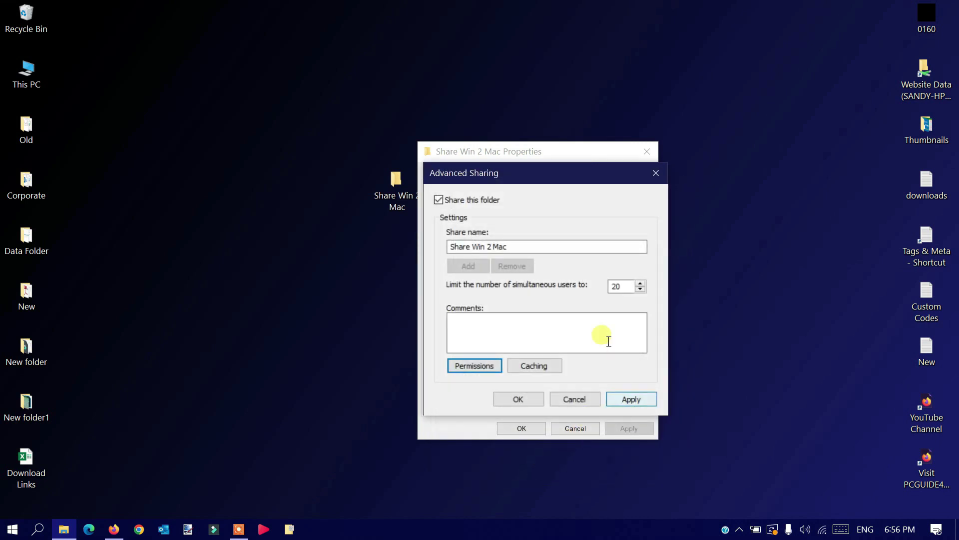
pyautogui.click(633, 399)
pyautogui.click(519, 399)
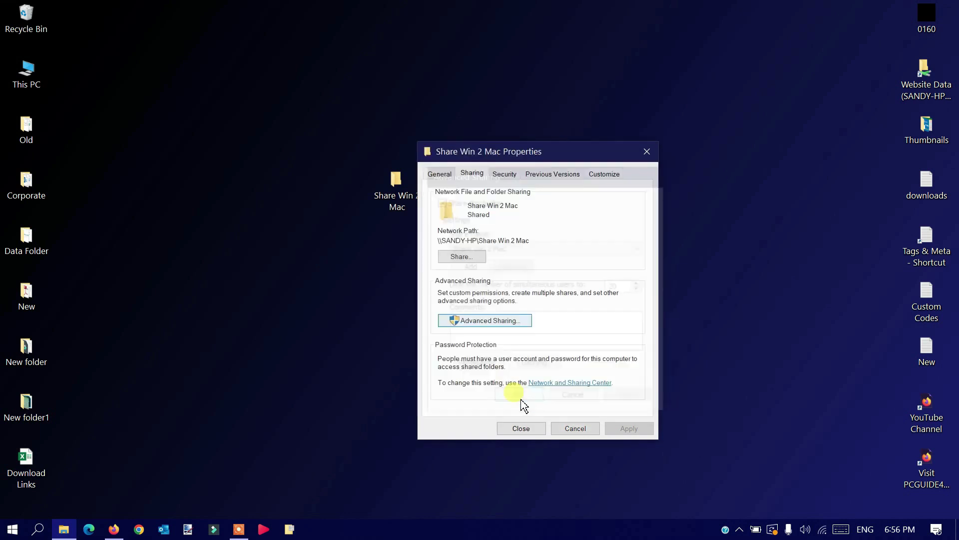
# - Add Everyone with Read/Write permission level and share the folder
pyautogui.click(468, 258)
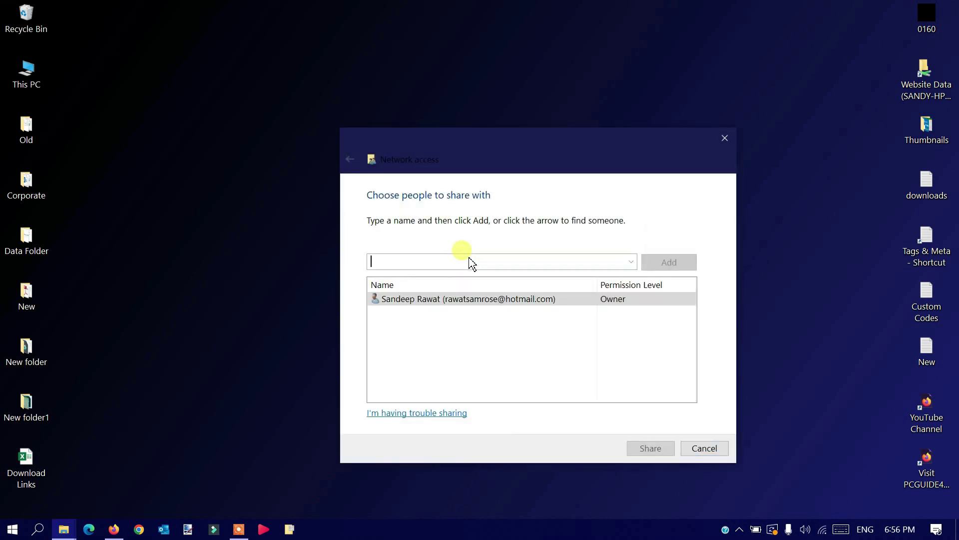
pyautogui.click(632, 263)
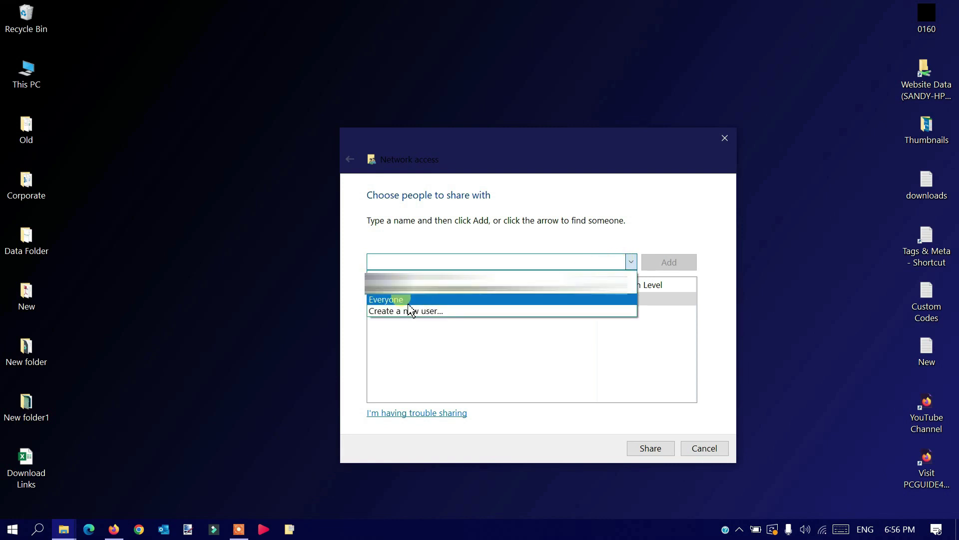
pyautogui.click(408, 300)
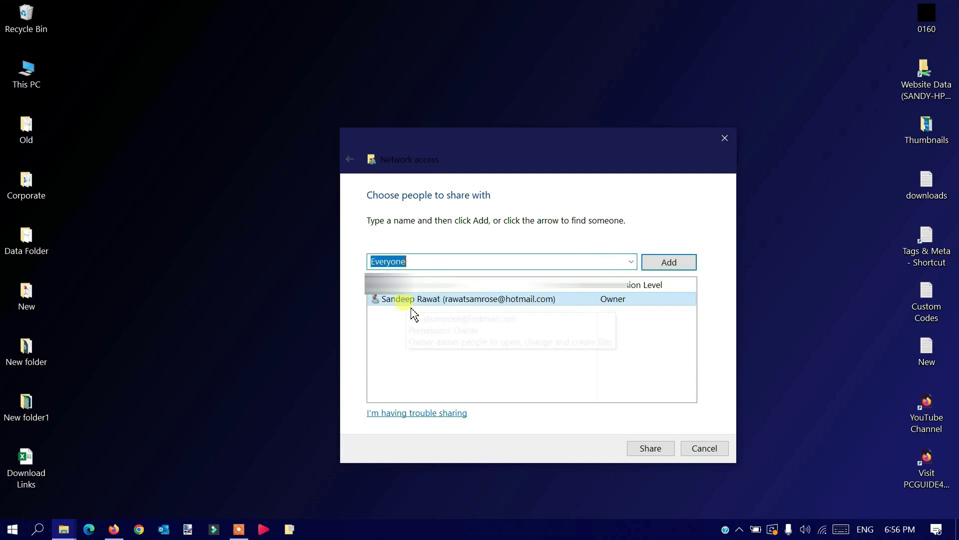
pyautogui.click(677, 263)
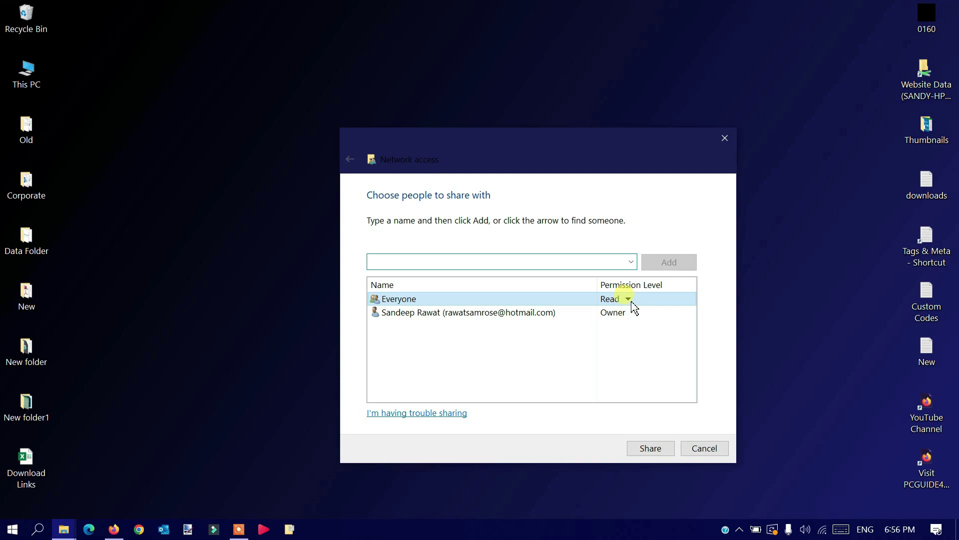
pyautogui.click(630, 301)
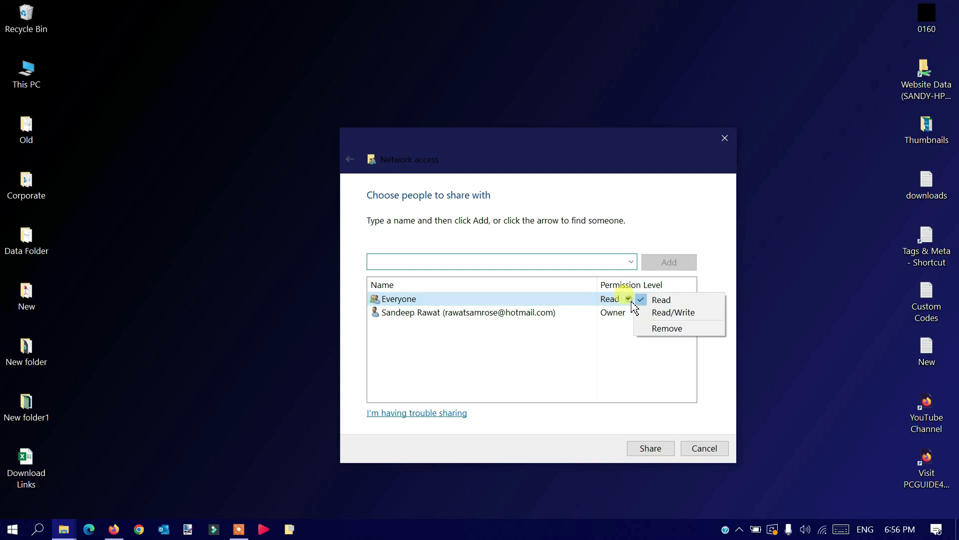
pyautogui.click(606, 302)
pyautogui.click(624, 304)
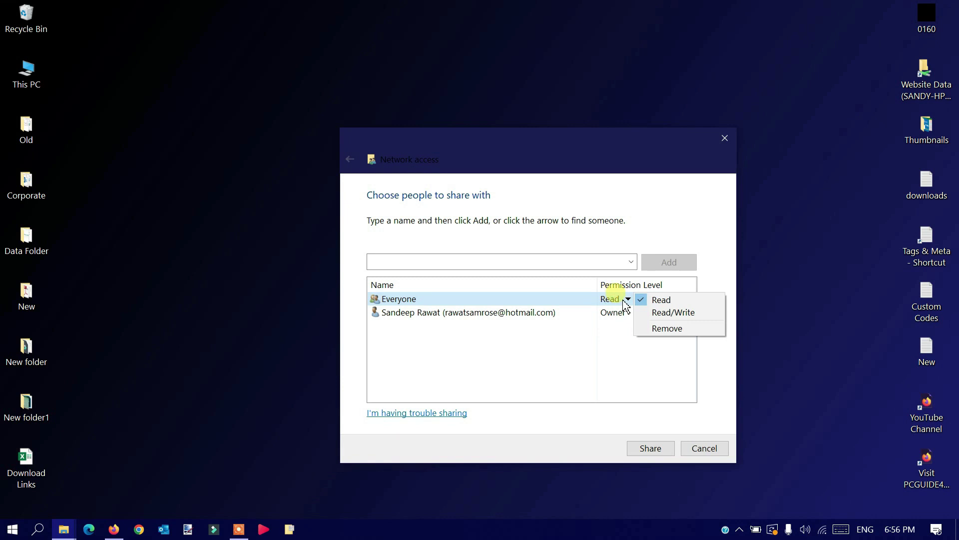
pyautogui.click(665, 315)
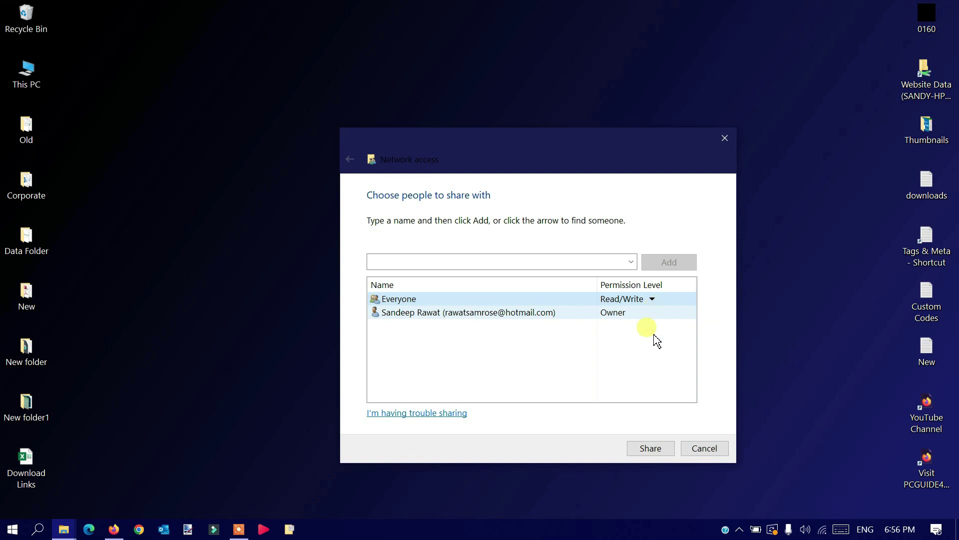
pyautogui.click(657, 452)
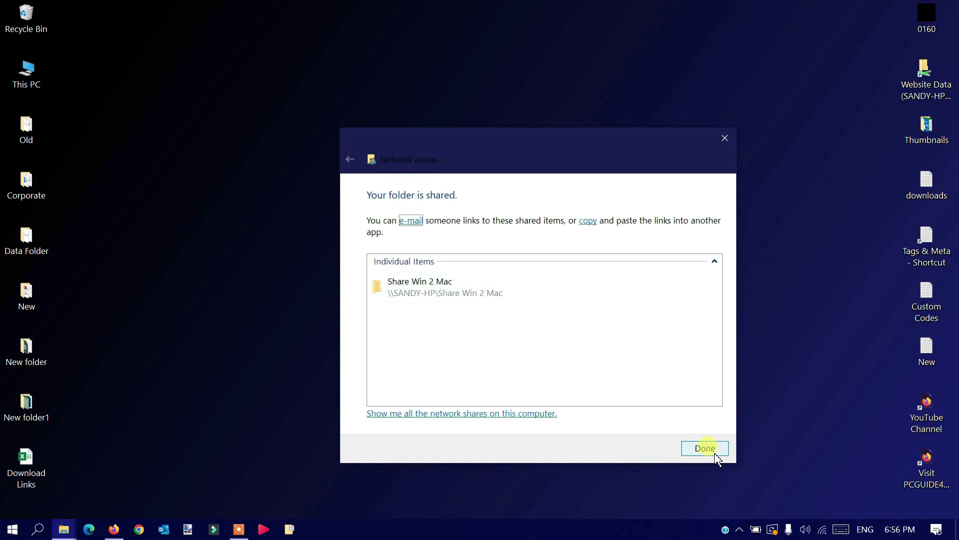
# - Dismiss the folder-is-shared confirmation and move the Properties window aside
pyautogui.click(697, 448)
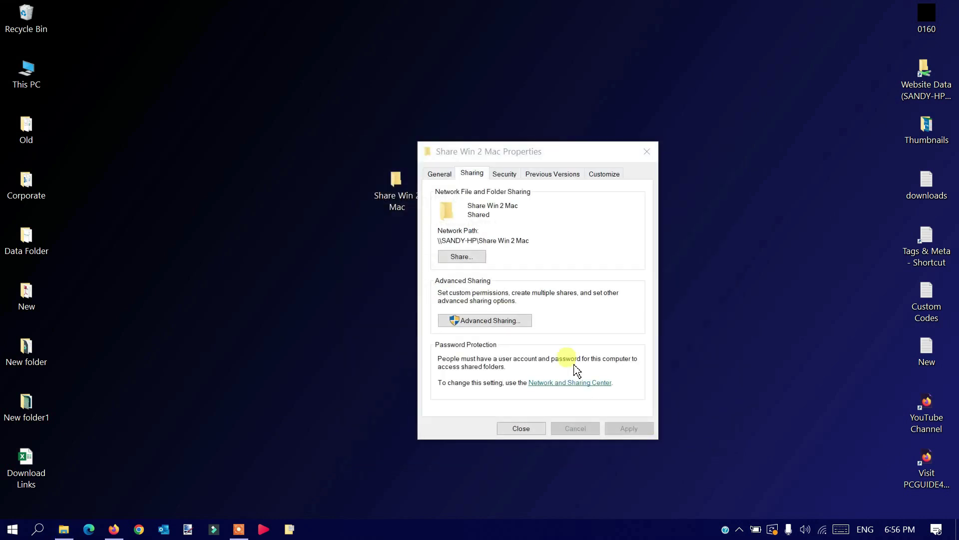
pyautogui.moveTo(531, 154); pyautogui.dragTo(586, 121)
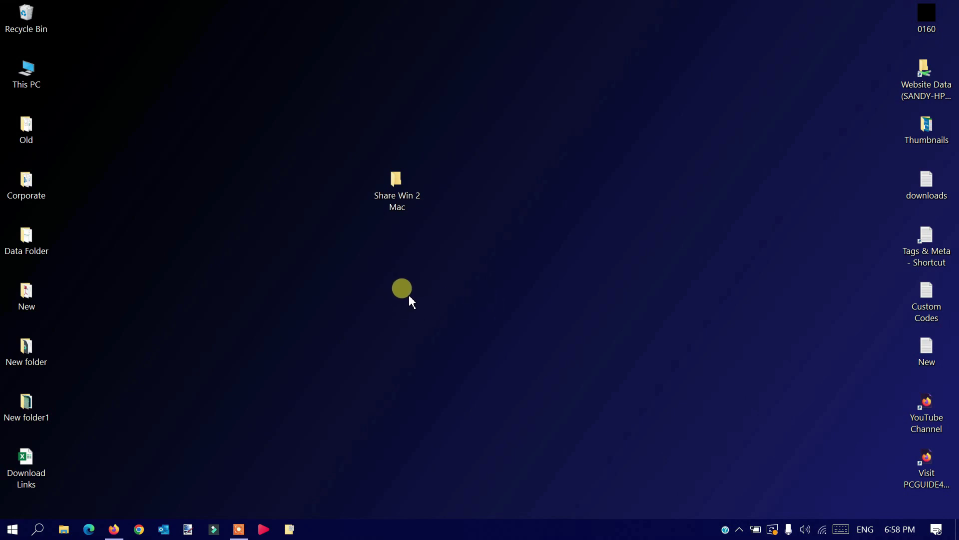
# - Launch Command Prompt via Run with cmd and run ipconfig
pyautogui.press('super+r')
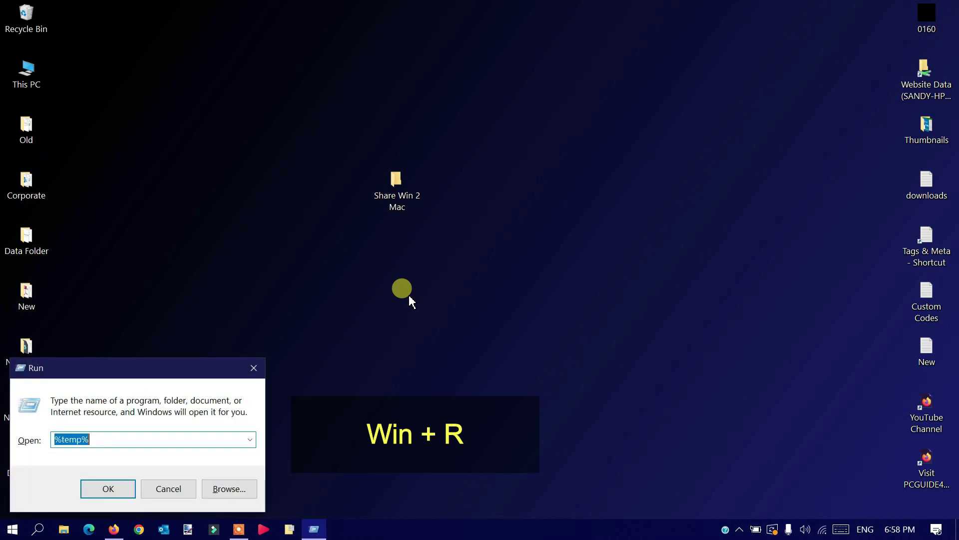
pyautogui.press('BackSpace')
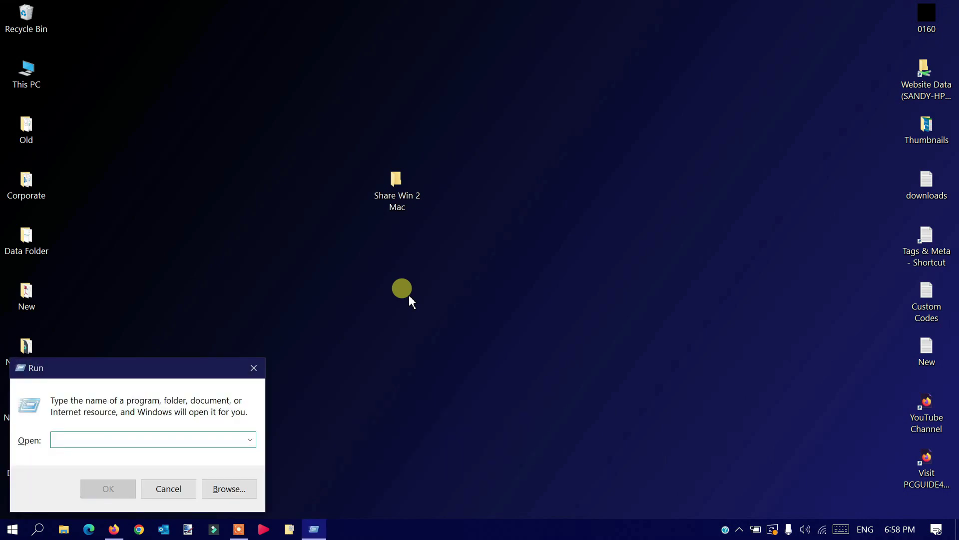
pyautogui.write('cmd')
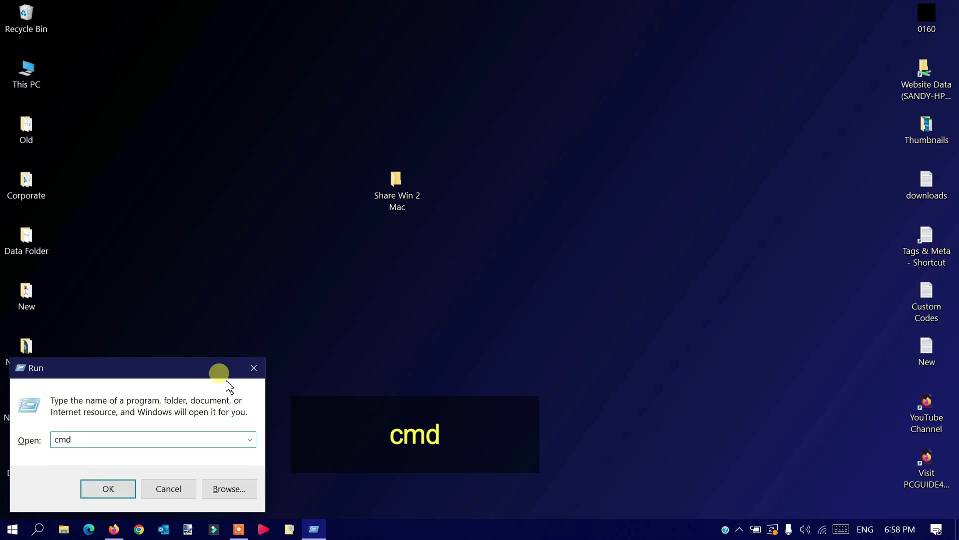
pyautogui.click(114, 491)
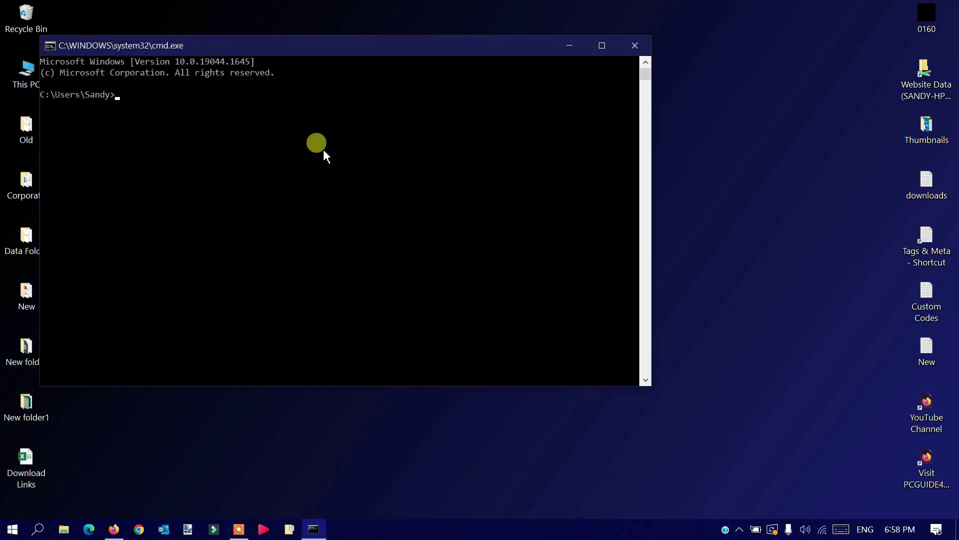
pyautogui.moveTo(349, 46); pyautogui.dragTo(431, 87)
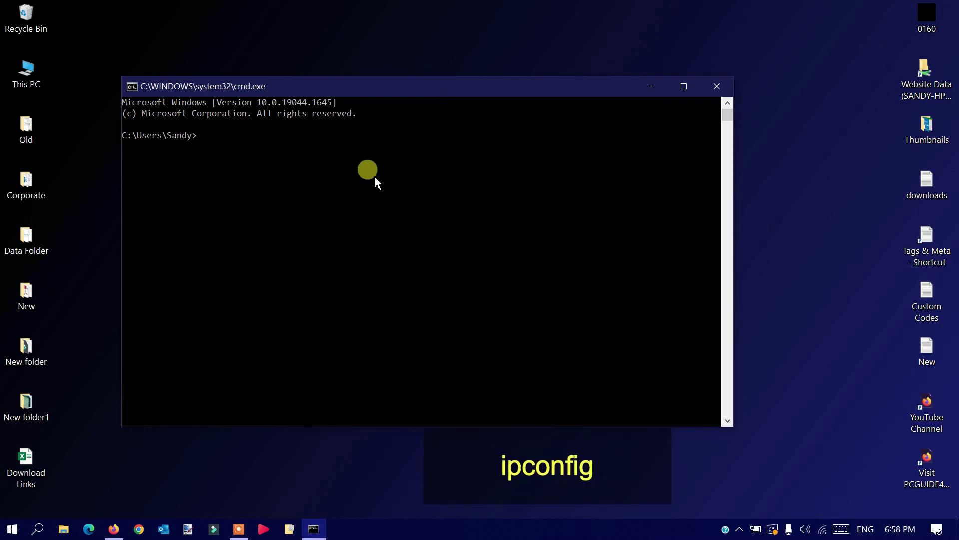
pyautogui.write('ipconfig')
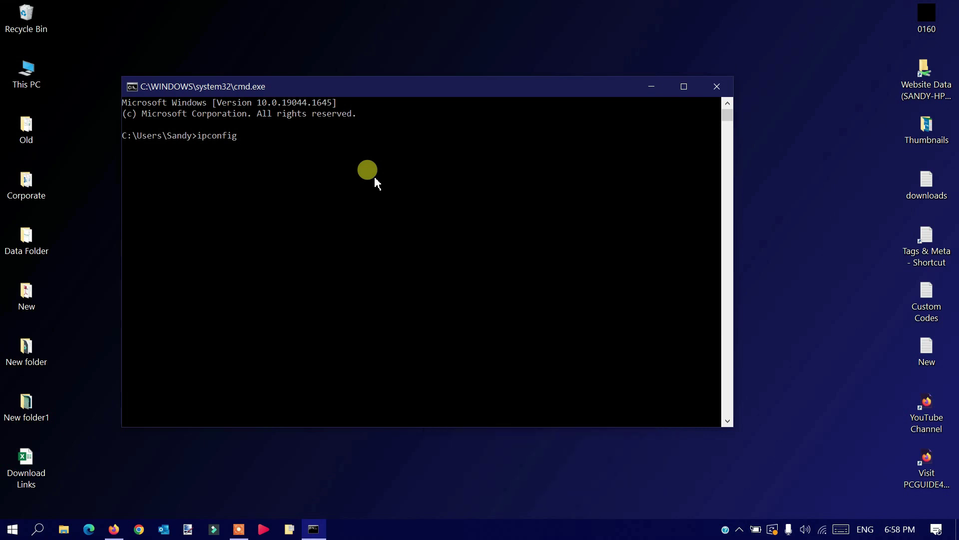
pyautogui.press('Return')
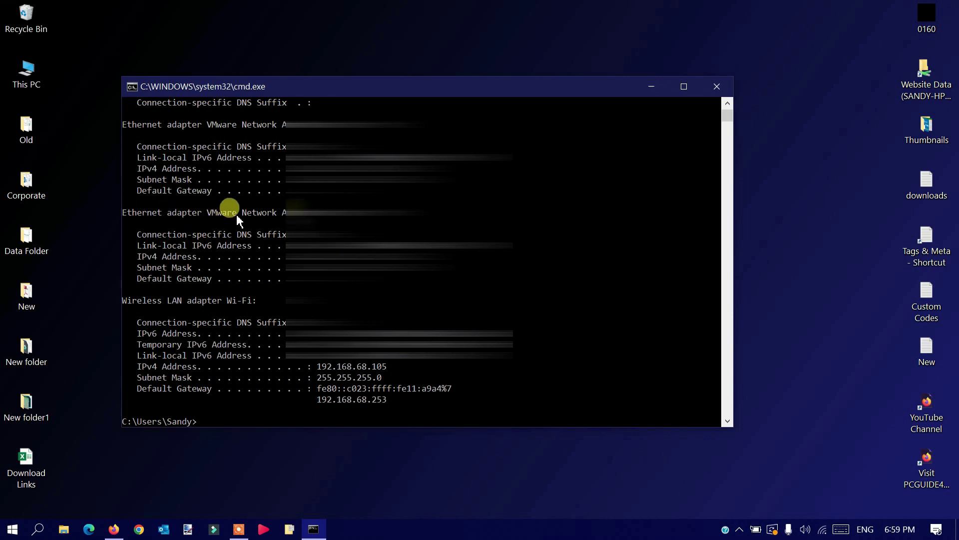
# - Find the Wi-Fi adapter section and select its IPv4 address 192.168.68.105
pyautogui.scroll(-2, 195, 220)
pyautogui.scroll(-2, 350, 306)
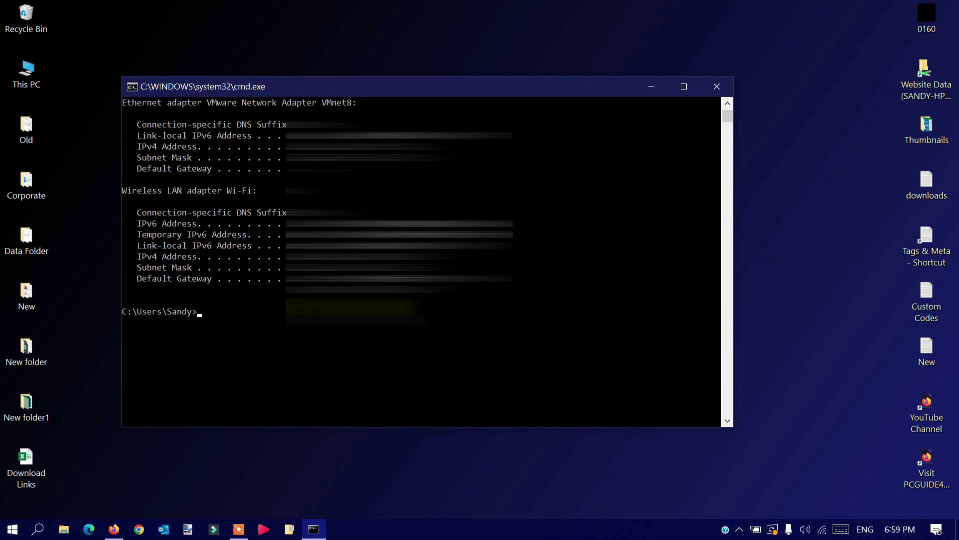
pyautogui.scroll(2, 215, 250)
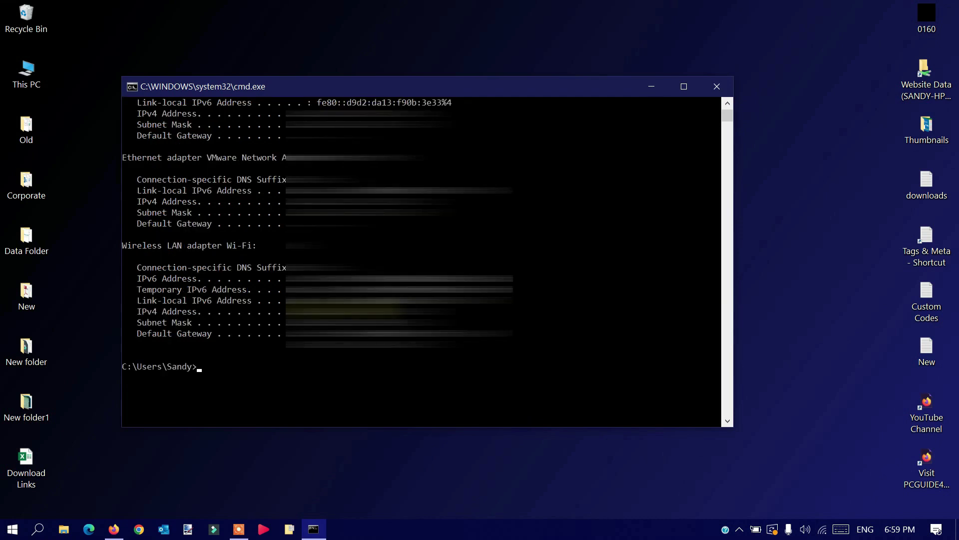
pyautogui.moveTo(274, 245); pyautogui.dragTo(122, 247)
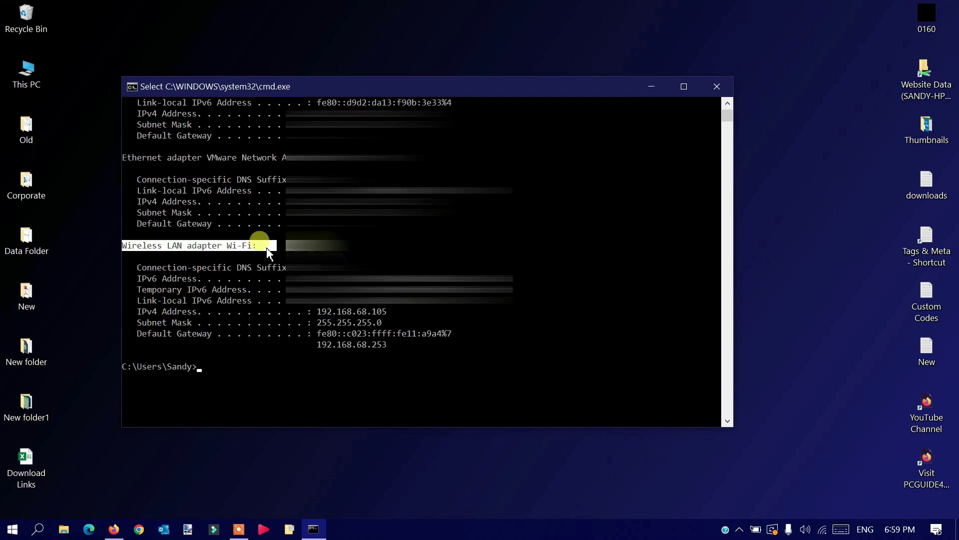
pyautogui.moveTo(394, 314); pyautogui.dragTo(321, 314)
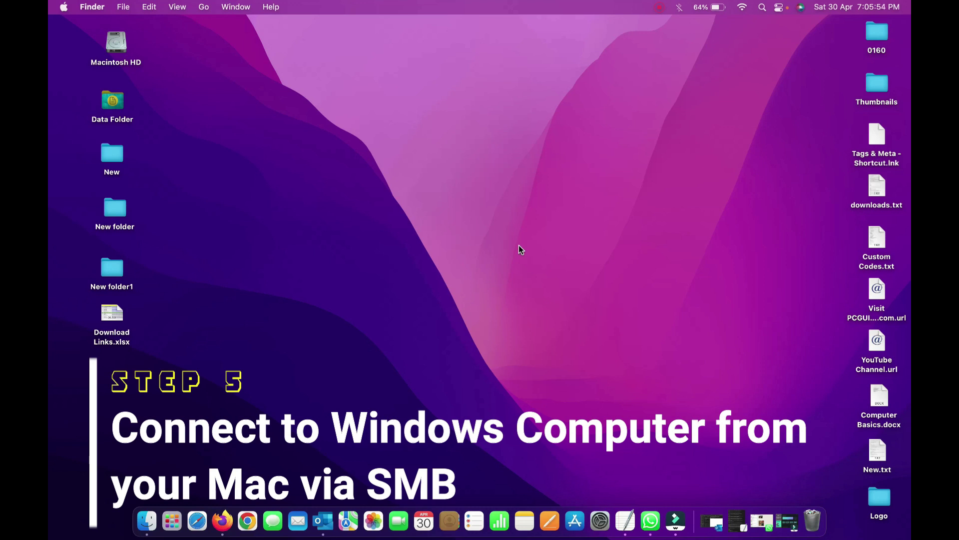
# - Return to the Mac and make Finder active from the empty desktop
pyautogui.click(445, 251)
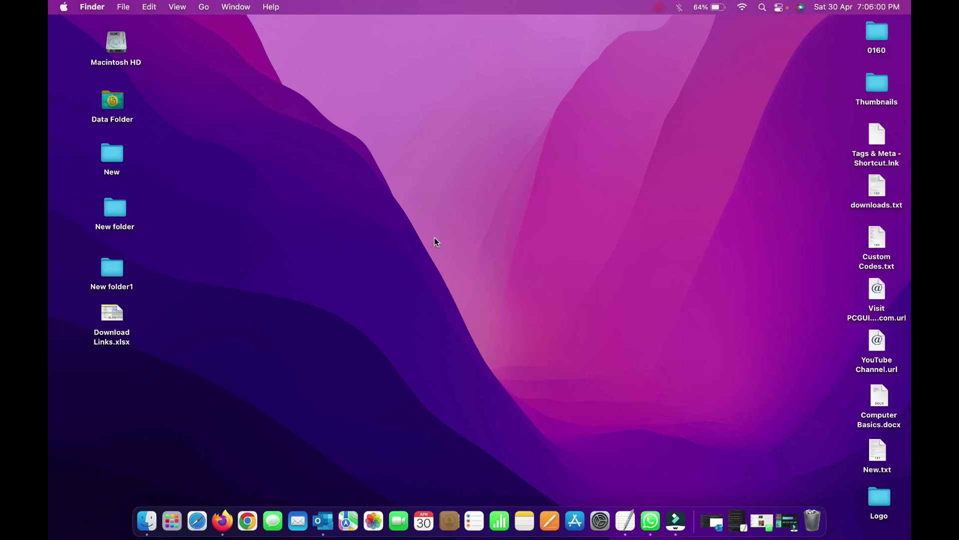
pyautogui.click(421, 219)
# - Connect to server smb://192.168.68.105 through Go > Connect to Server
pyautogui.click(205, 7)
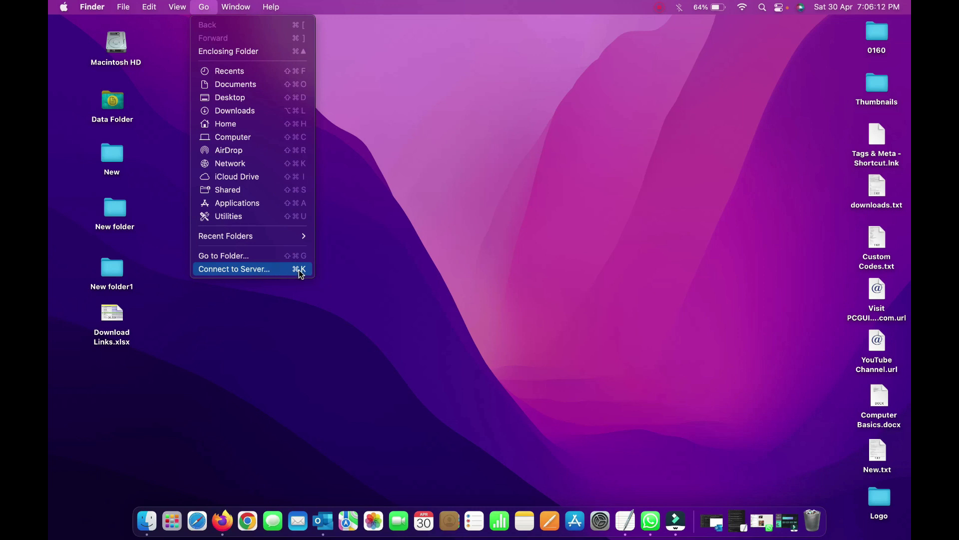
pyautogui.click(283, 270)
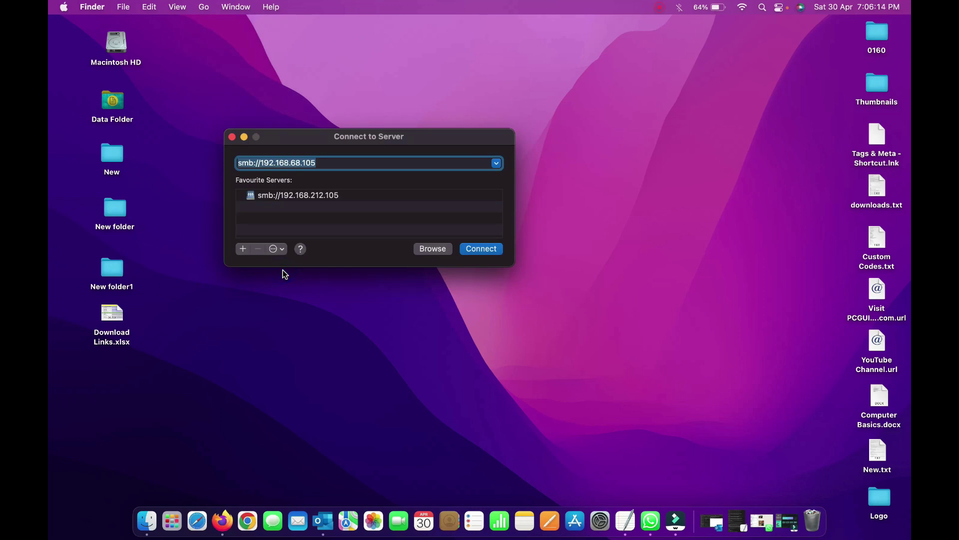
pyautogui.moveTo(380, 136); pyautogui.dragTo(444, 134)
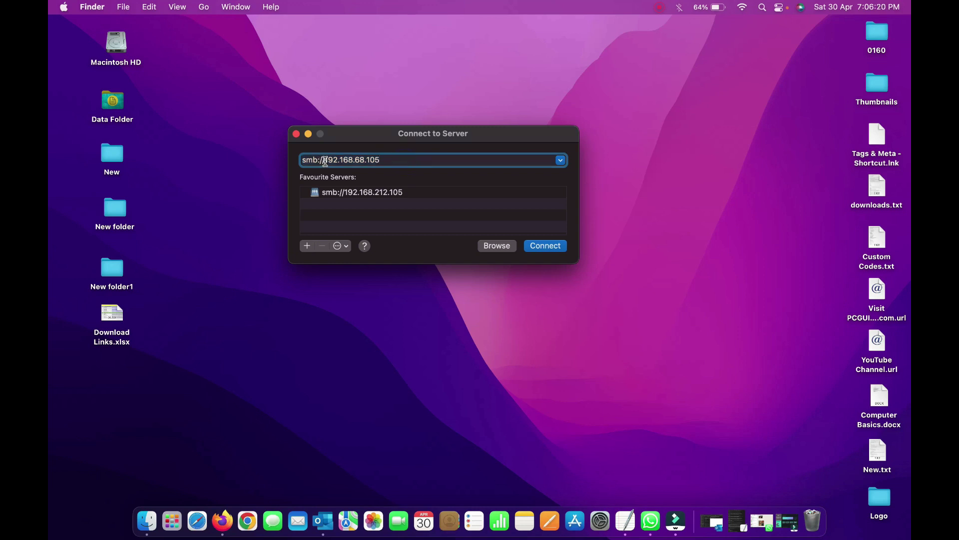
pyautogui.moveTo(325, 159); pyautogui.dragTo(383, 160)
pyautogui.click(383, 161)
pyautogui.moveTo(387, 160); pyautogui.dragTo(303, 160)
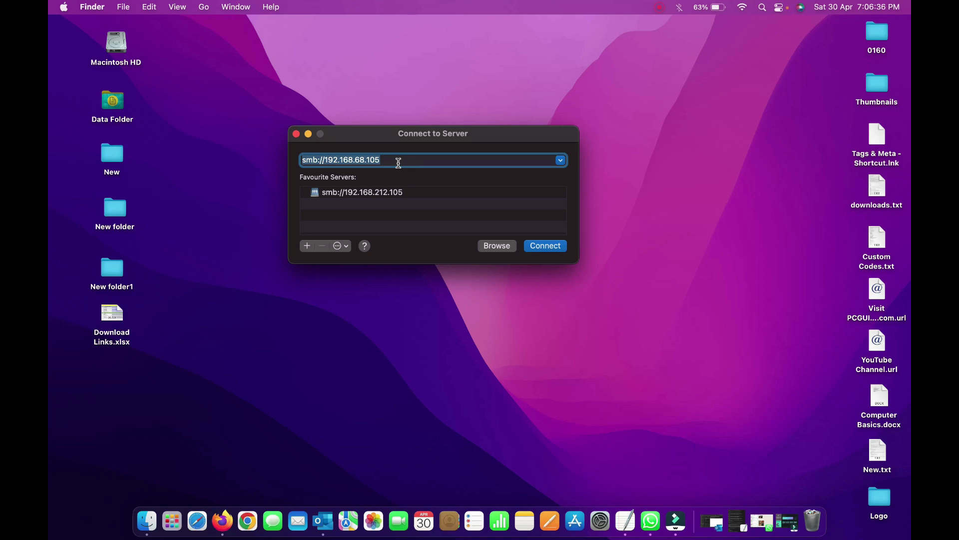
pyautogui.click(398, 163)
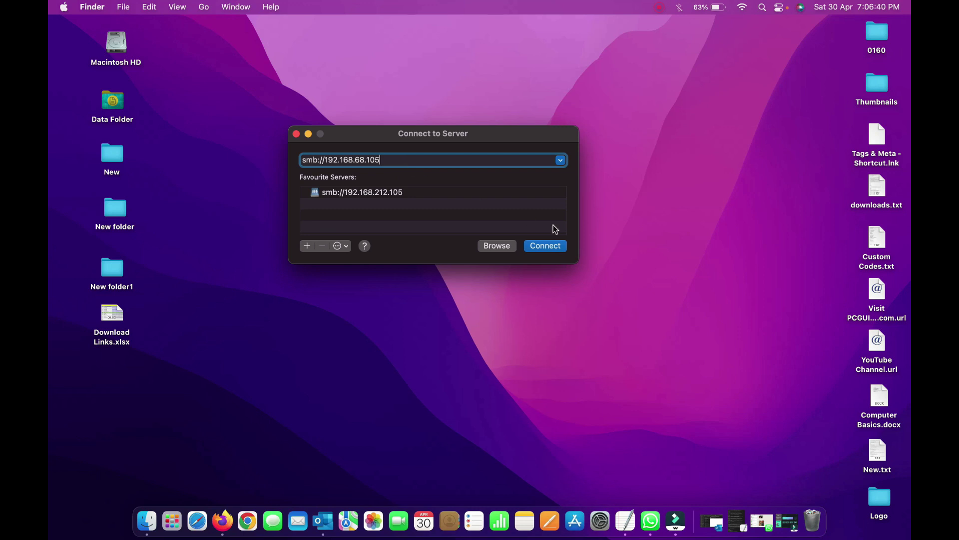
pyautogui.click(551, 249)
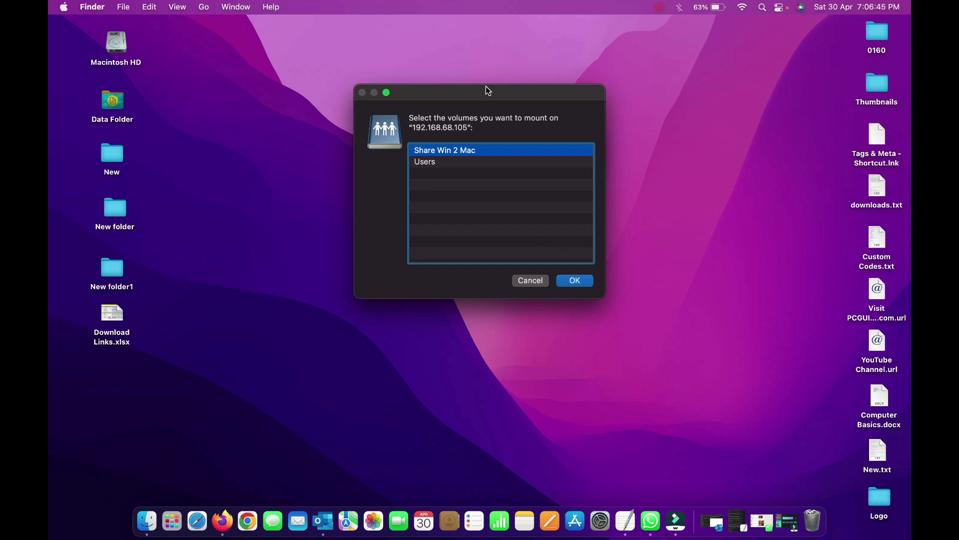
# - Select the Share Win 2 Mac volume instead of Users and mount it
pyautogui.moveTo(488, 92); pyautogui.dragTo(479, 88)
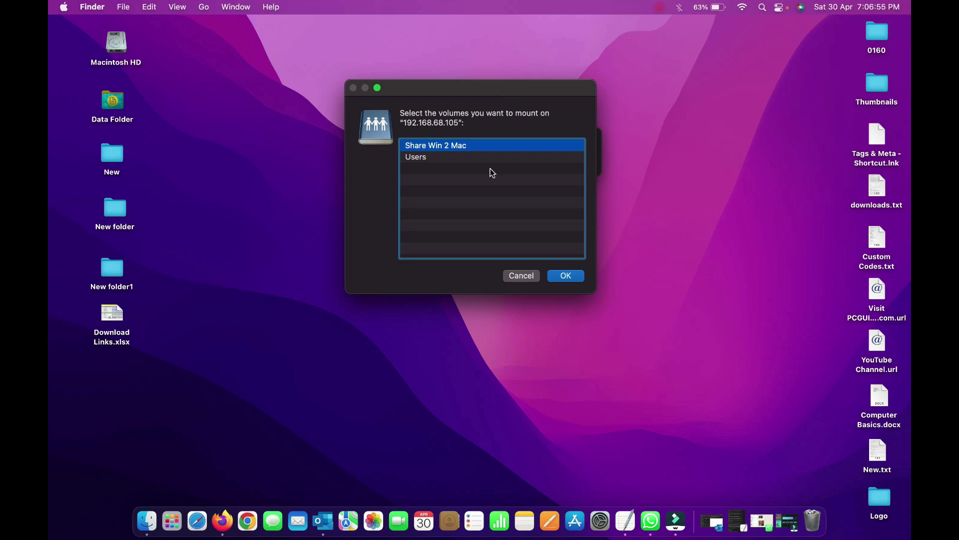
pyautogui.click(413, 178)
pyautogui.click(414, 158)
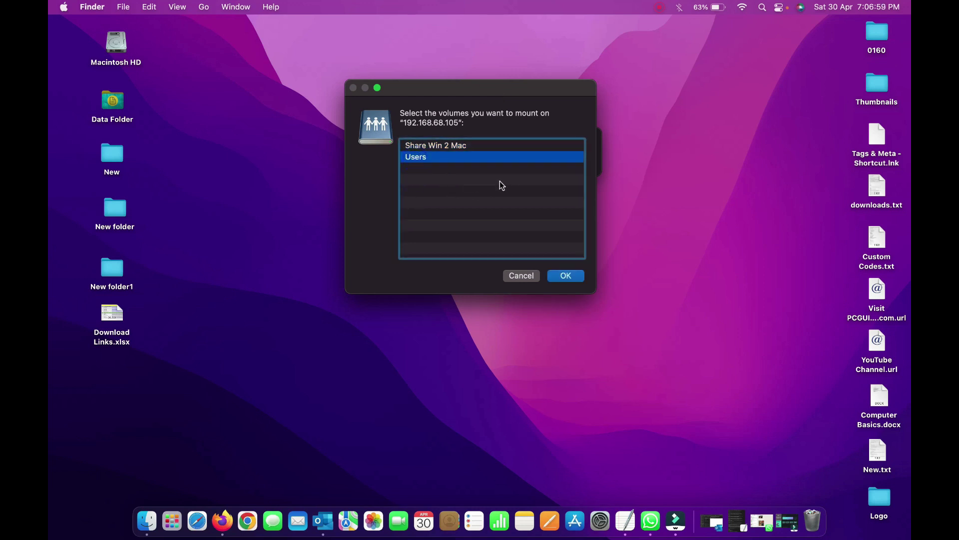
pyautogui.click(461, 149)
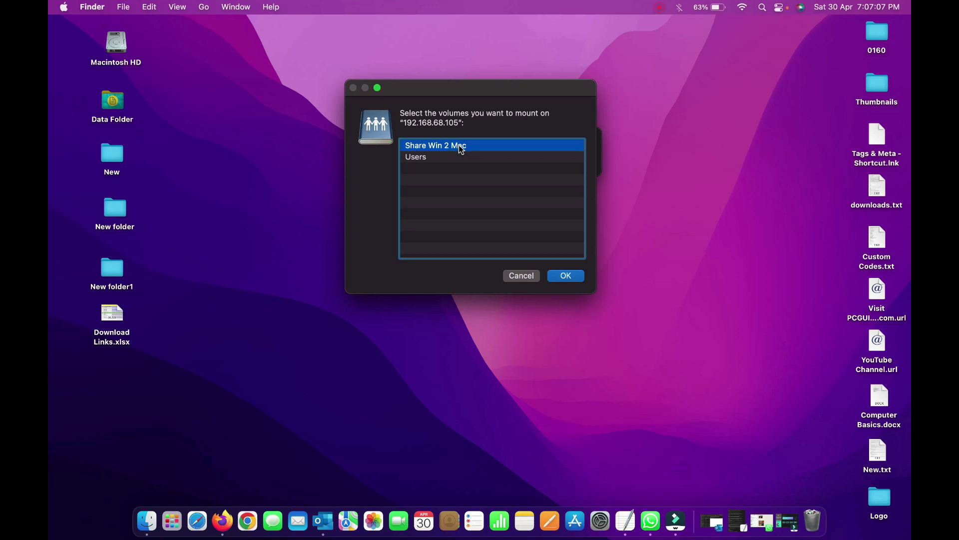
pyautogui.click(568, 278)
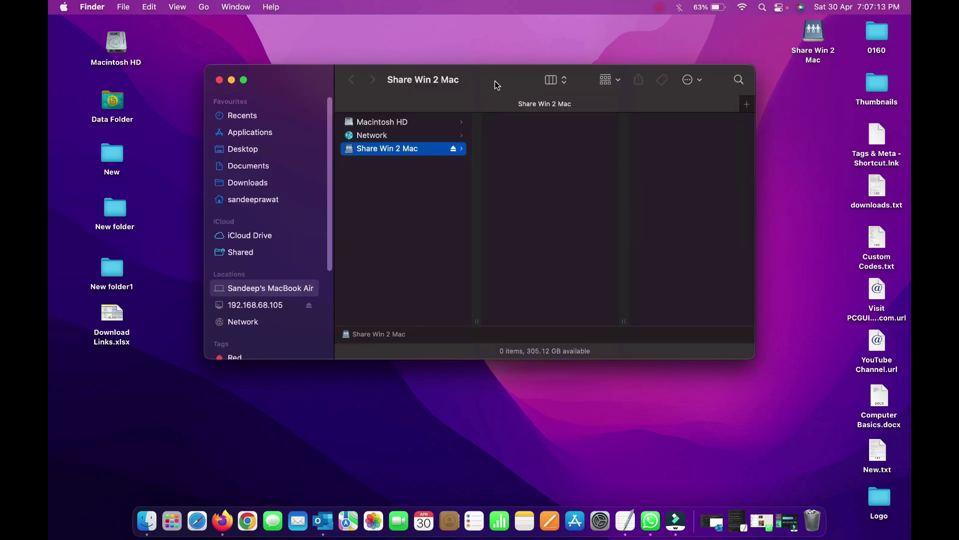
# - Move and enlarge the Share Win 2 Mac Finder window so every tag shows
pyautogui.moveTo(495, 83); pyautogui.dragTo(438, 49)
pyautogui.moveTo(699, 323); pyautogui.dragTo(855, 462)
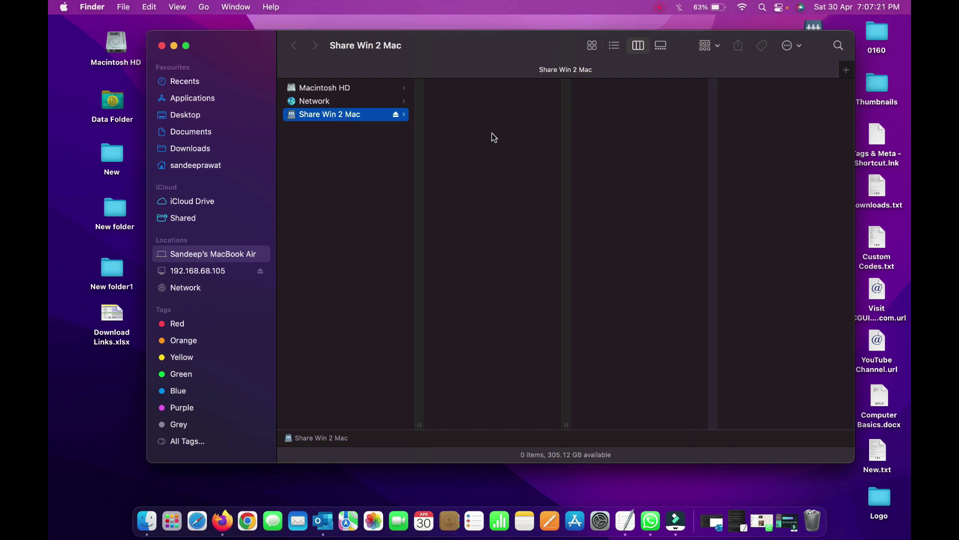
pyautogui.moveTo(510, 50); pyautogui.dragTo(434, 75)
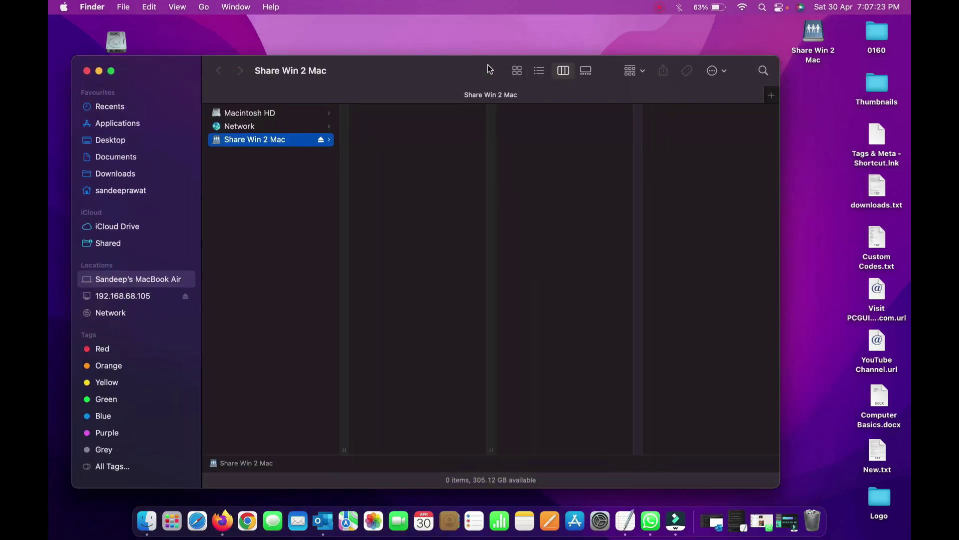
# - Drag the Share Win 2 Mac desktop icon lower and nudge the window right
pyautogui.moveTo(815, 32); pyautogui.dragTo(827, 111)
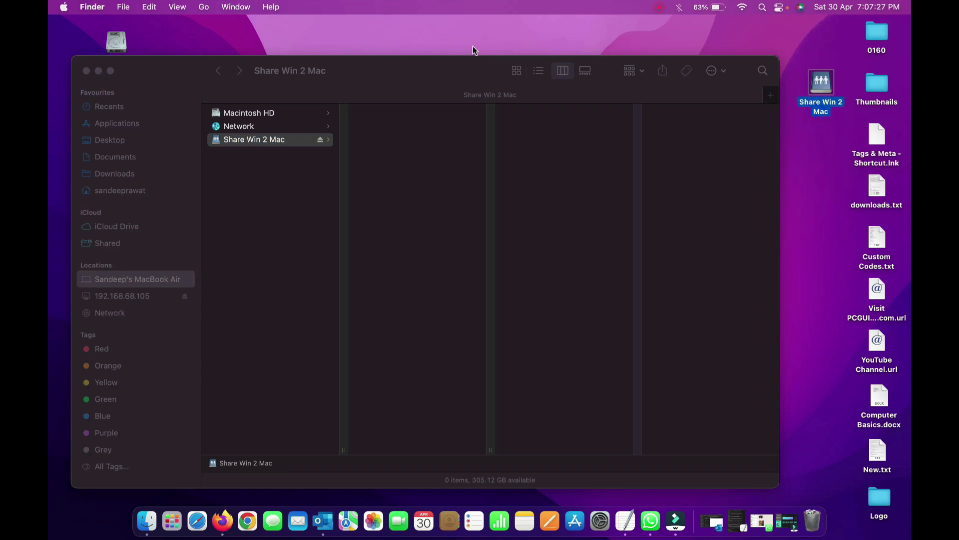
pyautogui.moveTo(420, 60); pyautogui.dragTo(424, 34)
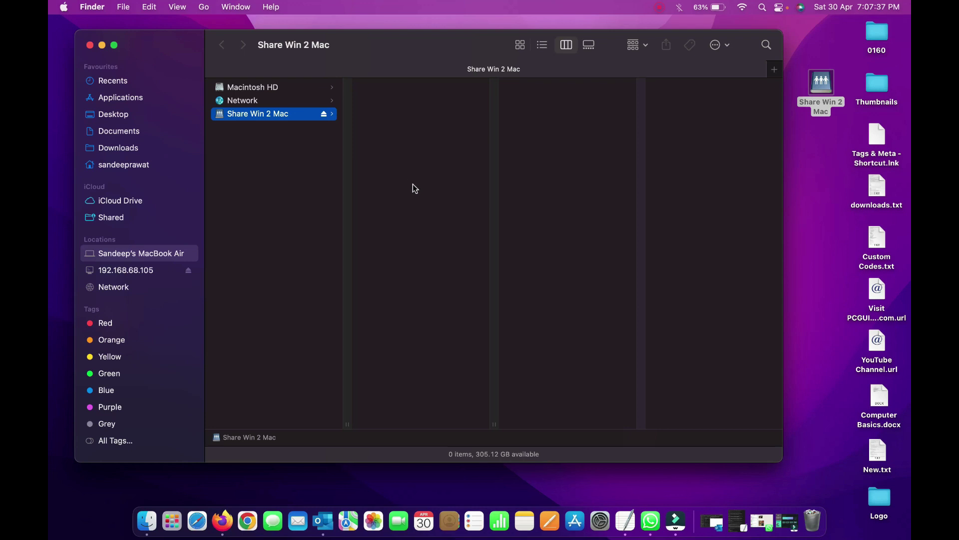
pyautogui.moveTo(434, 53); pyautogui.dragTo(461, 49)
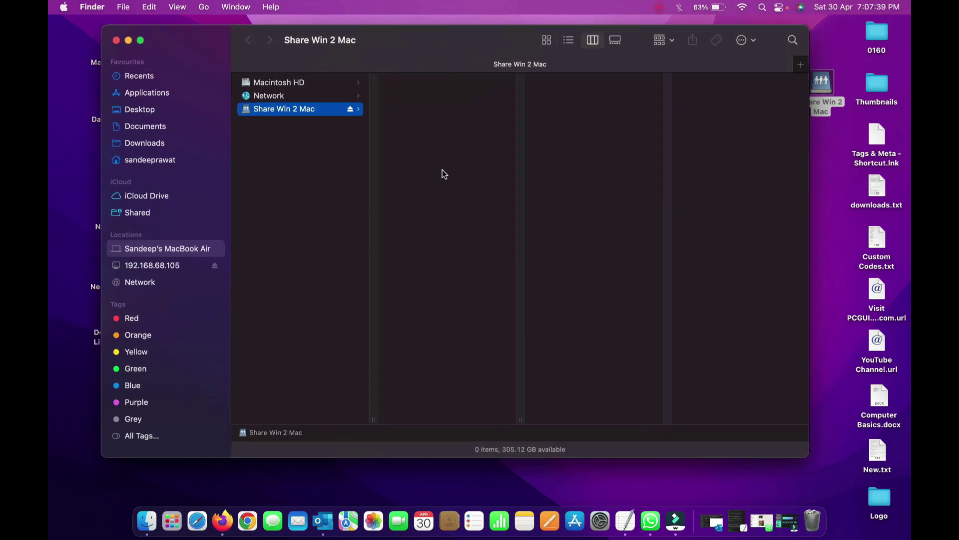
pyautogui.click(444, 173)
pyautogui.click(444, 173)
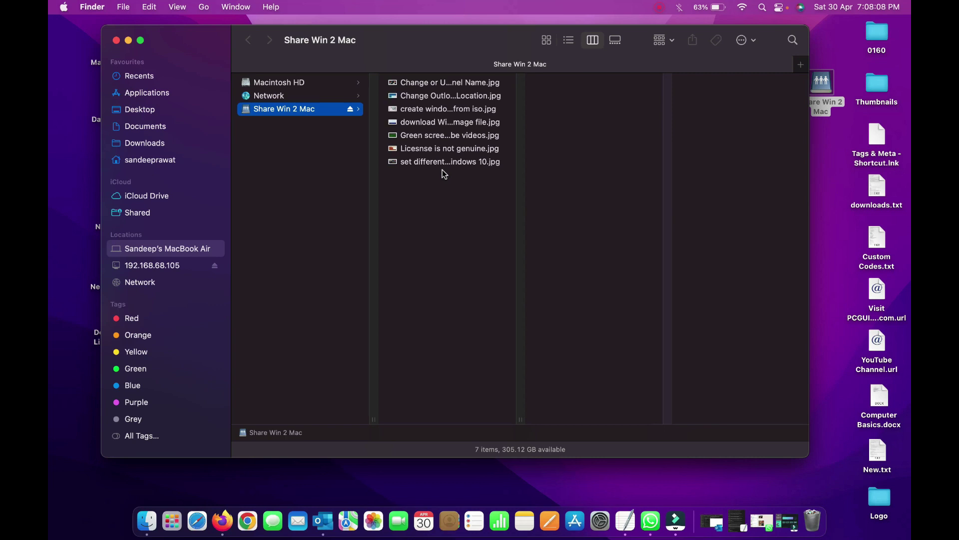
# - Preview each shared jpg in turn, from Change or Update YouTube Channel Name to multiple-monitor wallpapers
pyautogui.click(453, 229)
pyautogui.click(441, 84)
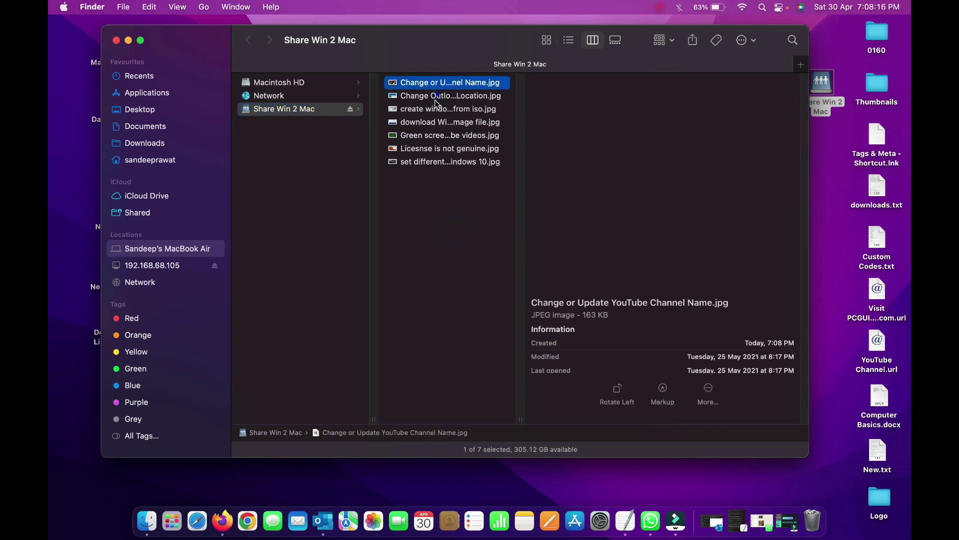
pyautogui.click(433, 97)
pyautogui.click(429, 108)
pyautogui.click(425, 123)
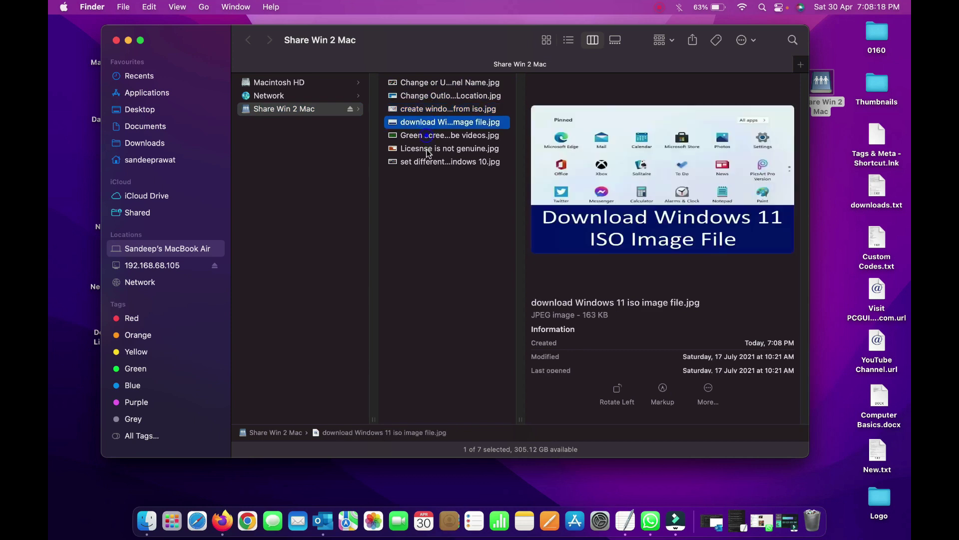
pyautogui.click(427, 136)
pyautogui.click(426, 148)
pyautogui.click(424, 161)
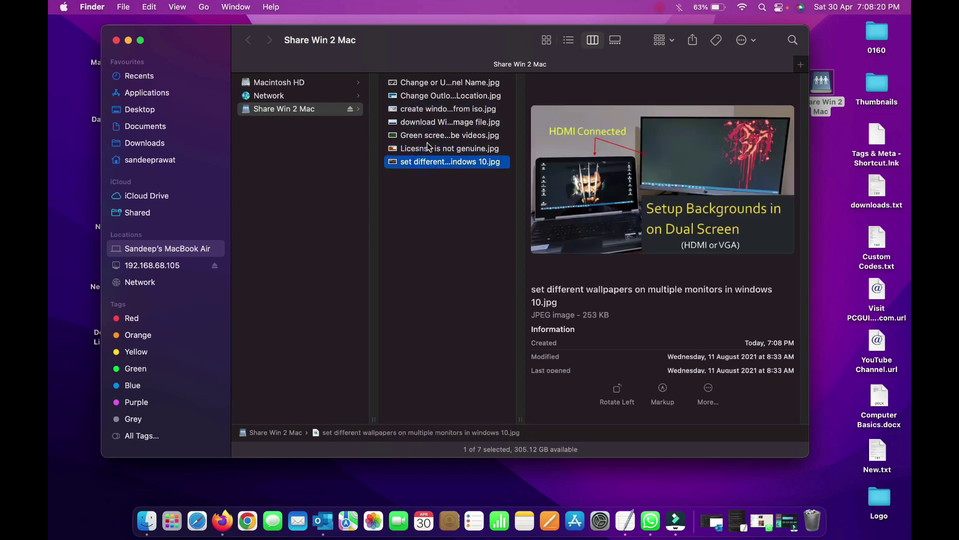
pyautogui.click(428, 135)
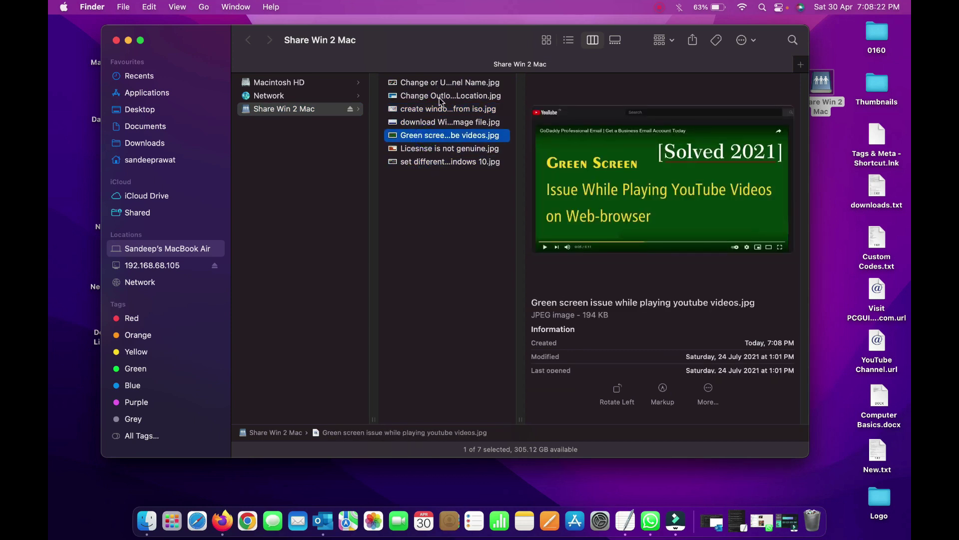